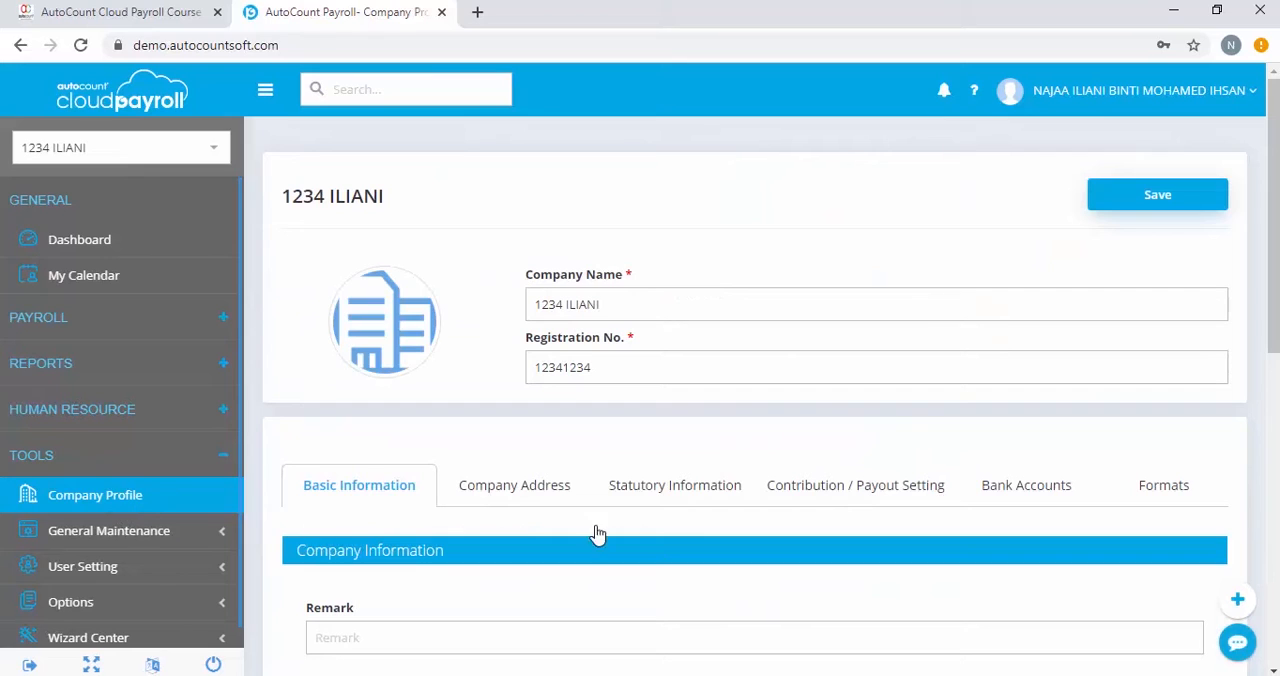
Check the Contribution / Payout visibility settings for ASN, Tabung Haji and Zakat in the company profile and save the profile
{"action": "left_click", "coordinate": [898, 496]}
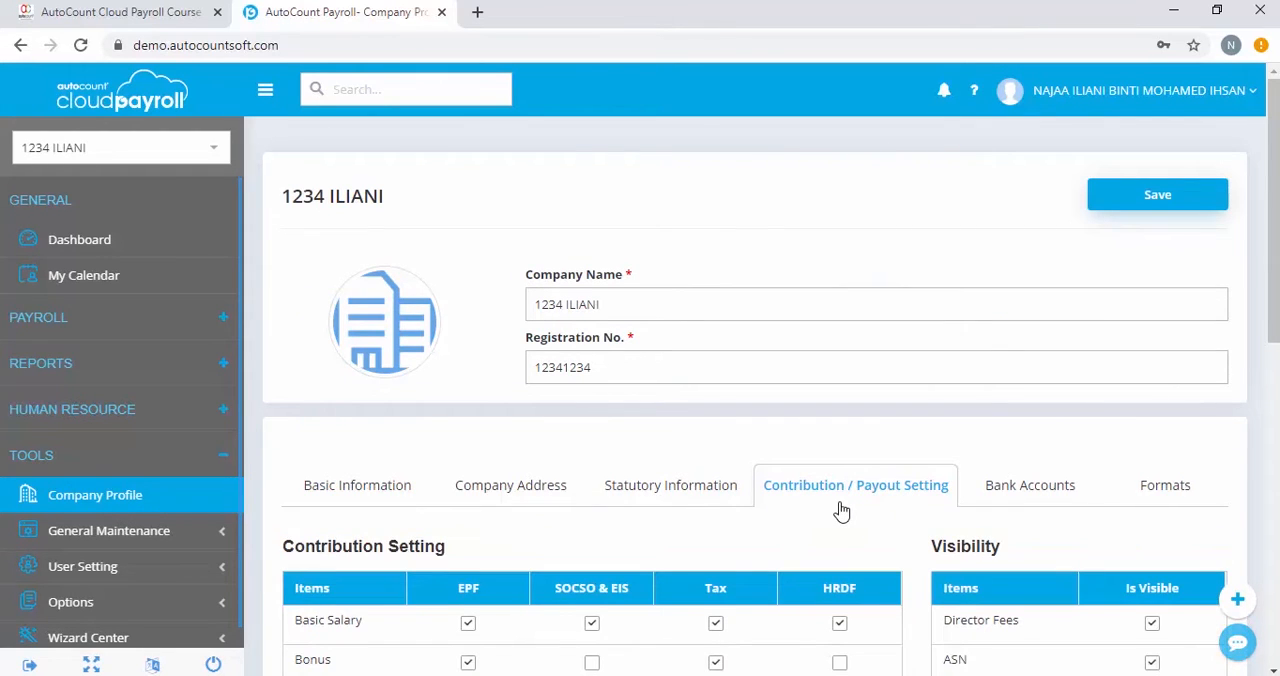
{"action": "scroll", "coordinate": [841, 511], "scroll_direction": "down", "scroll_amount": 2}
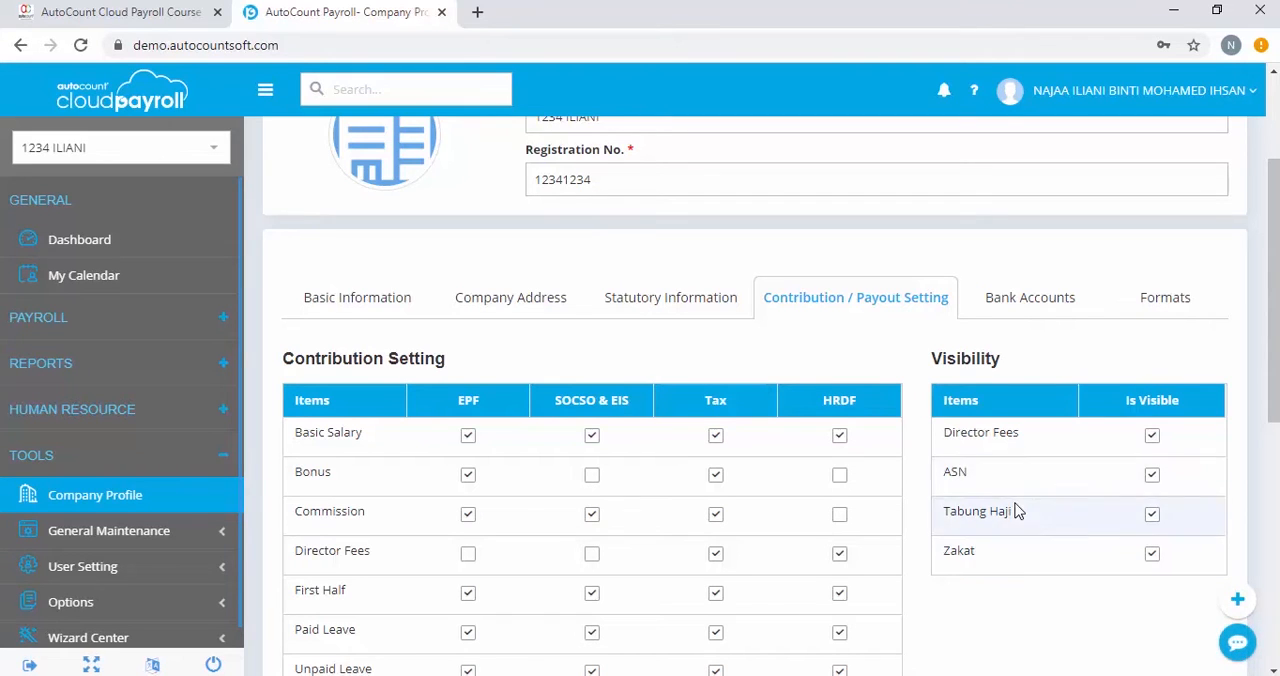
{"action": "scroll", "coordinate": [1014, 510], "scroll_direction": "up", "scroll_amount": 2}
{"action": "left_click", "coordinate": [1170, 205]}
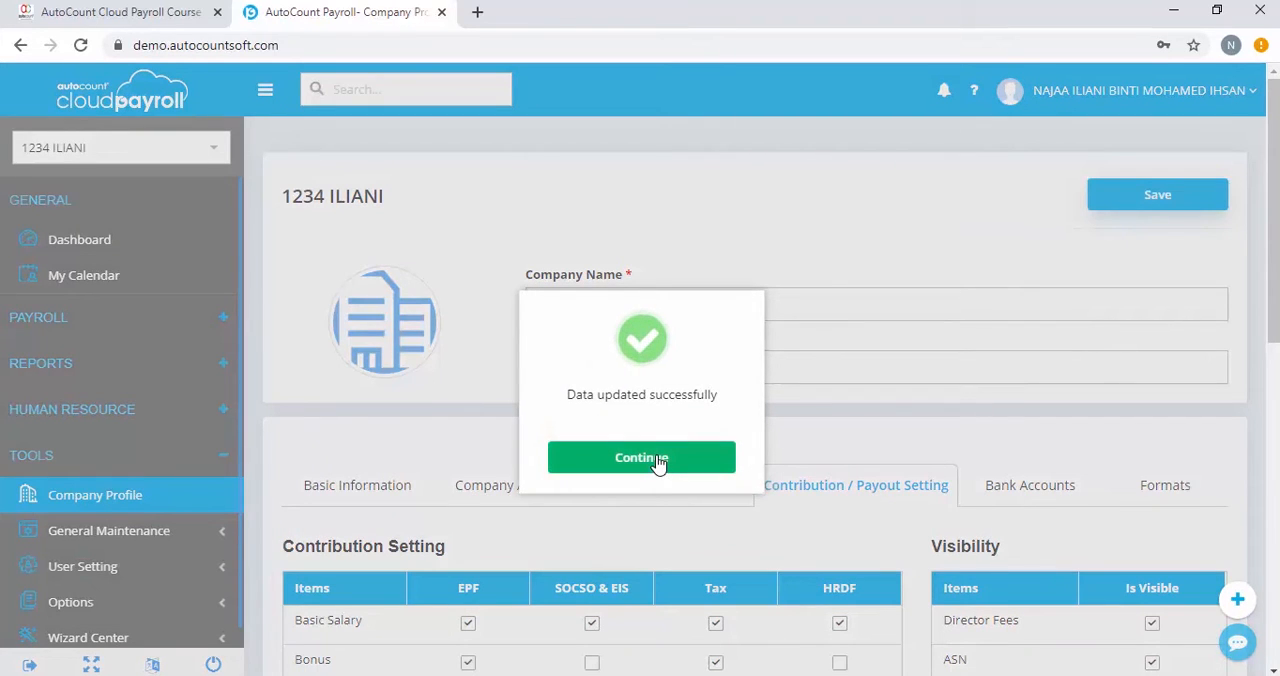
{"action": "left_click", "coordinate": [659, 463]}
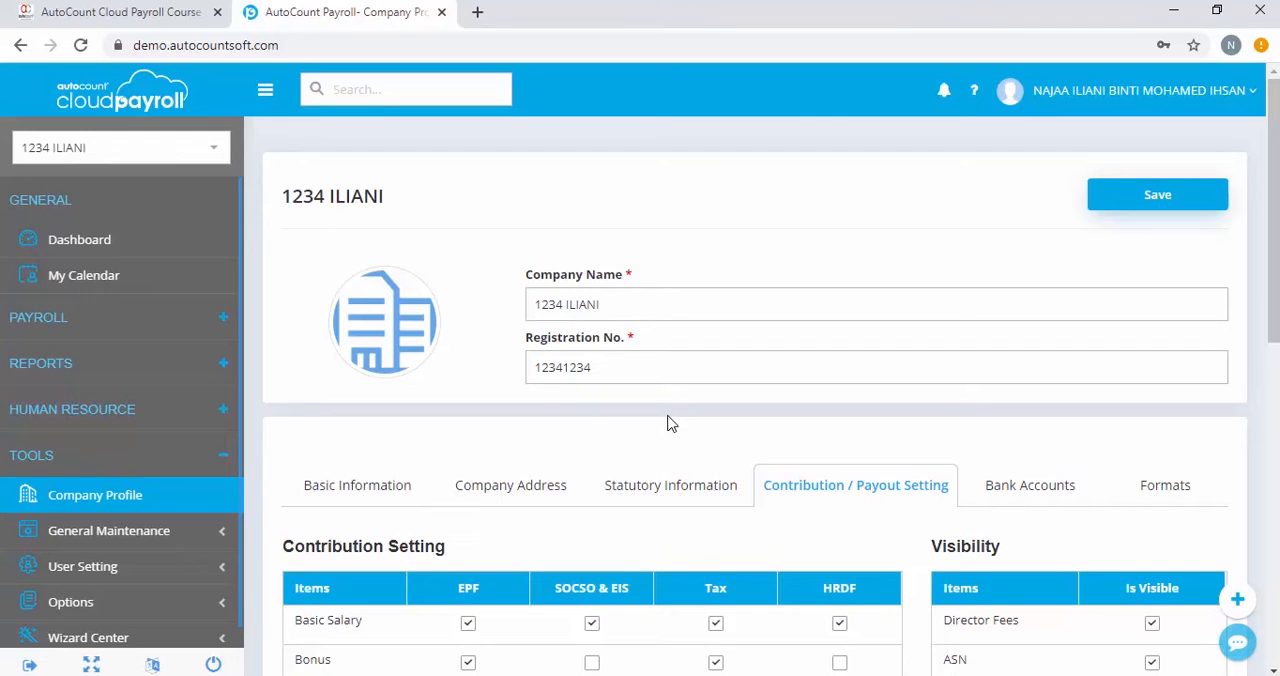
Open the SSM Manager's record in Employee Maintenance and go to the Others section of the statutory requirements
{"action": "left_click", "coordinate": [108, 320]}
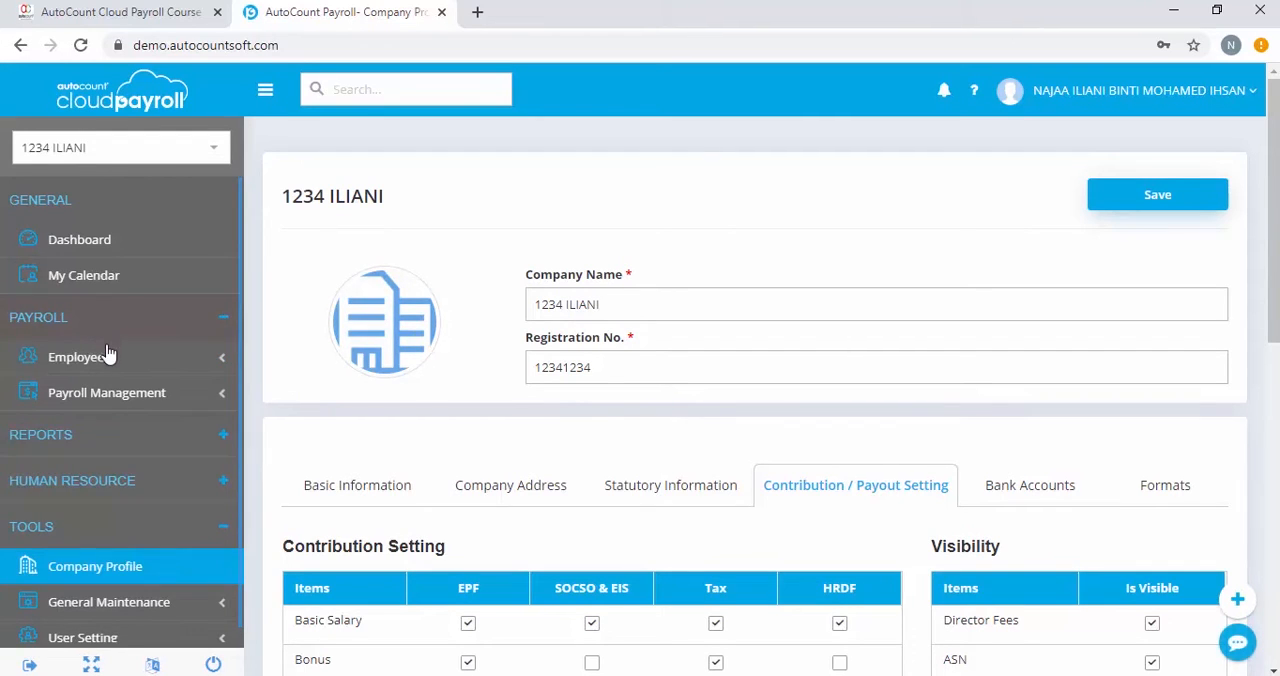
{"action": "left_click", "coordinate": [108, 362]}
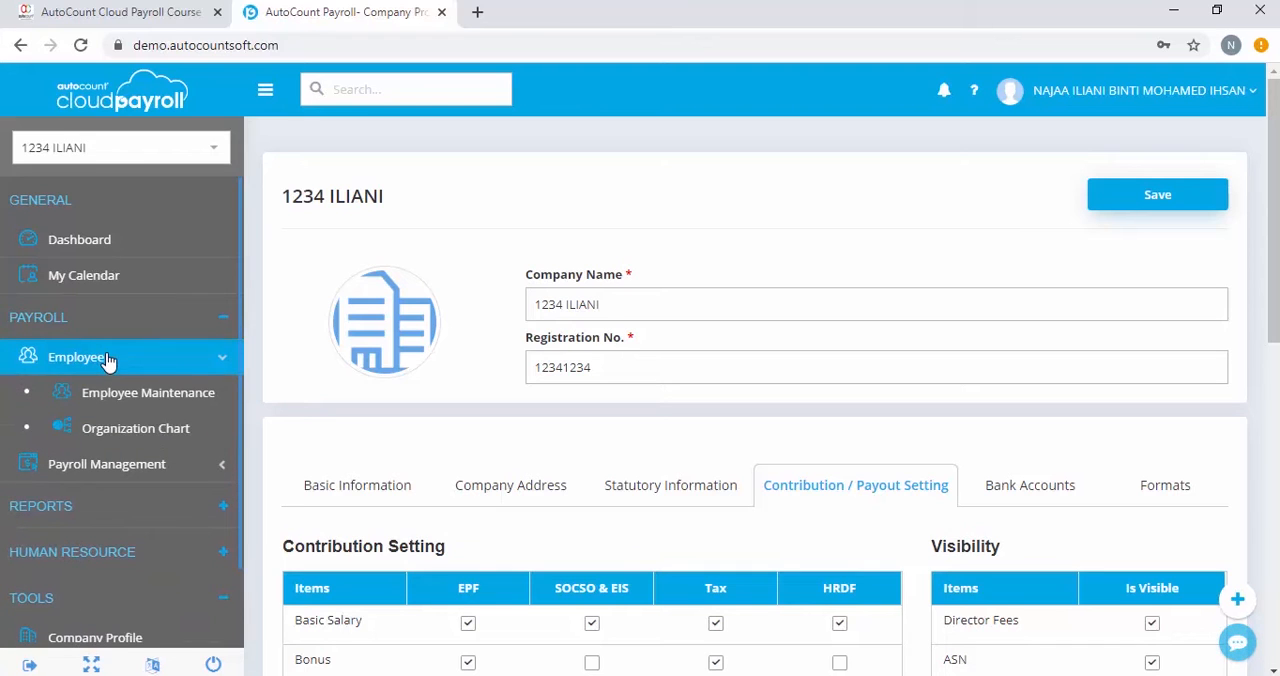
{"action": "left_click", "coordinate": [128, 406]}
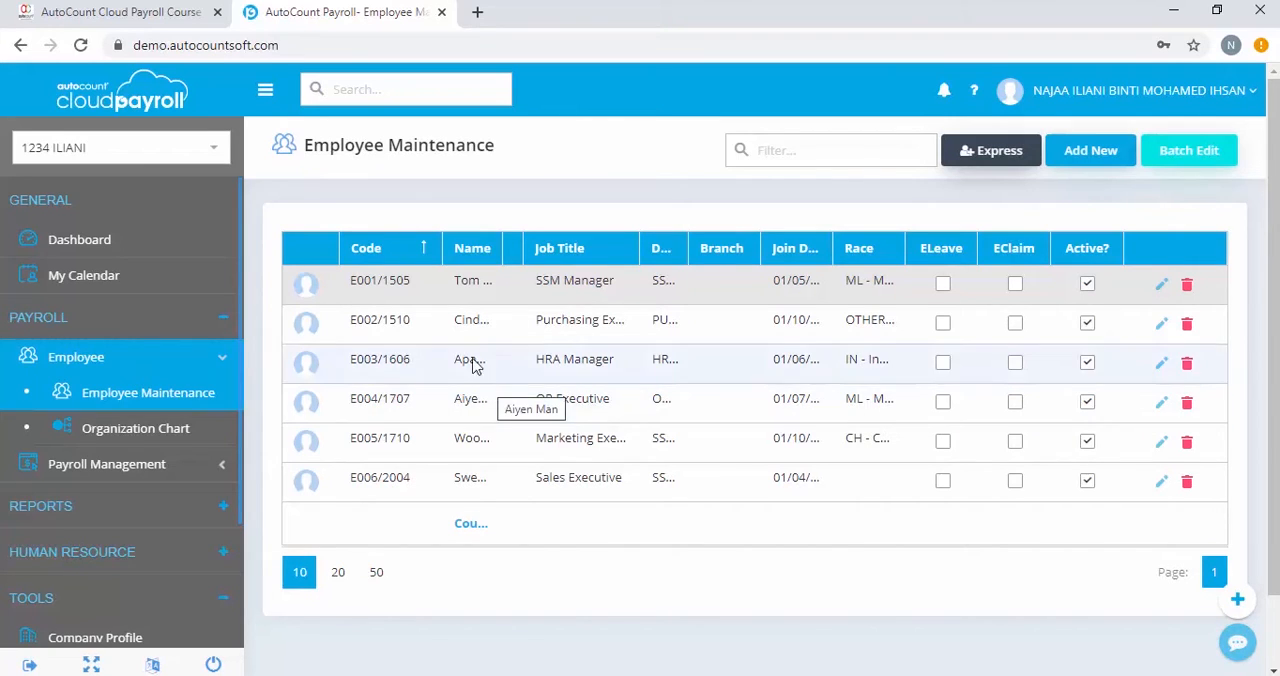
{"action": "left_click", "coordinate": [1161, 287]}
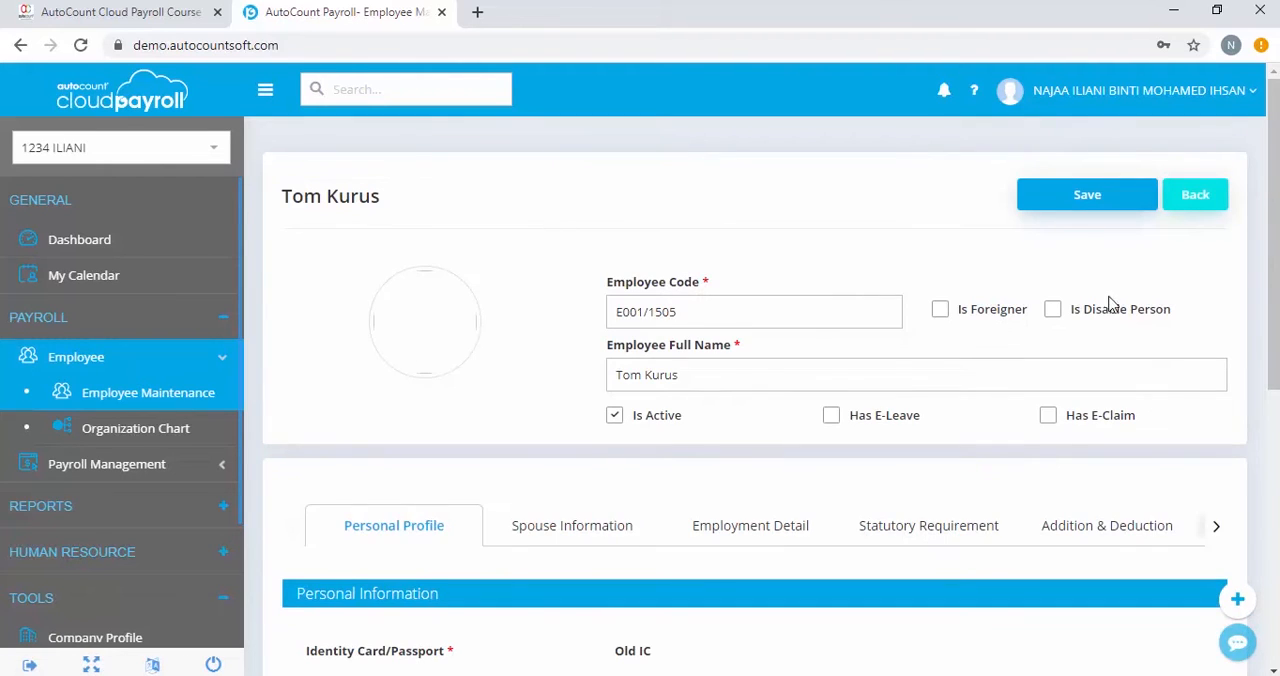
{"action": "left_click", "coordinate": [949, 531]}
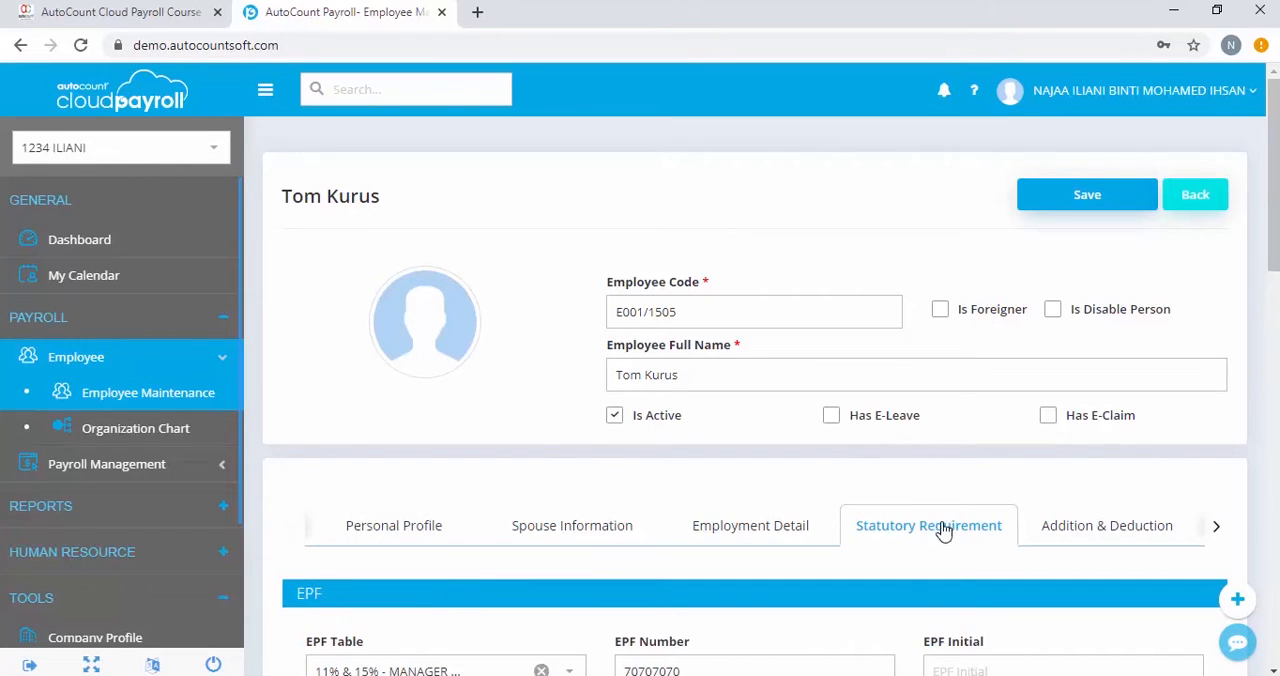
{"action": "scroll", "coordinate": [908, 537], "scroll_direction": "down", "scroll_amount": 2}
{"action": "scroll", "coordinate": [910, 543], "scroll_direction": "down", "scroll_amount": 5}
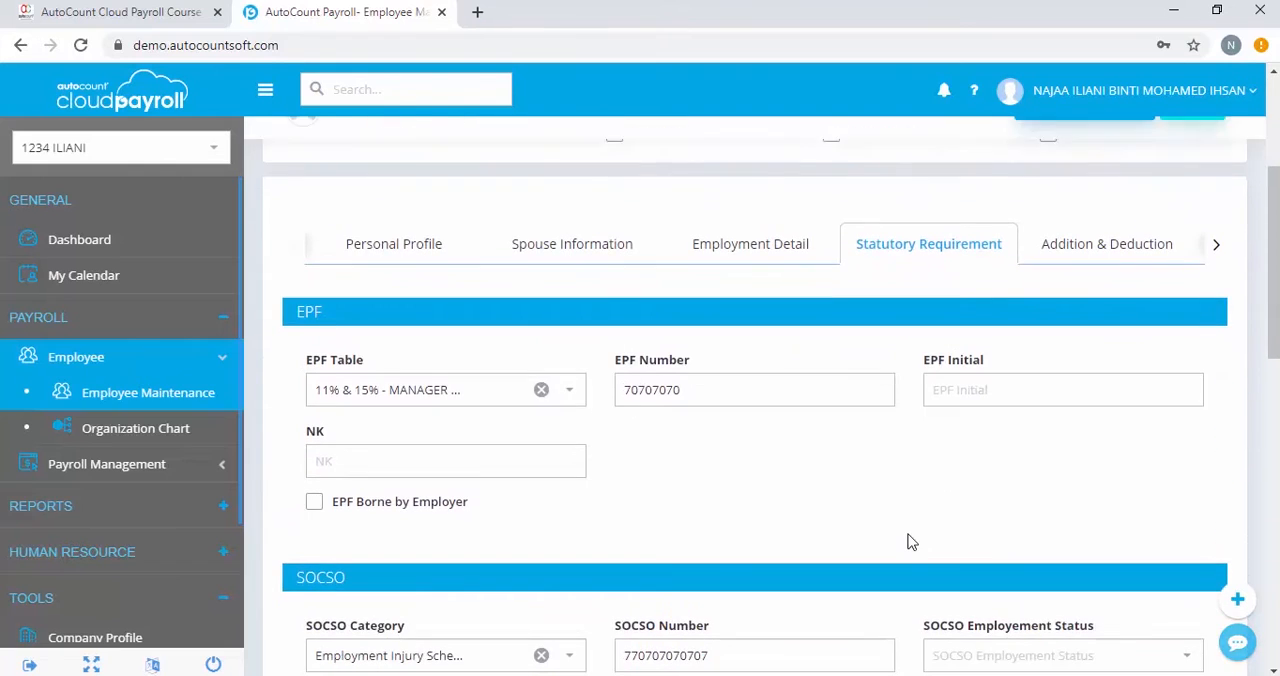
{"action": "scroll", "coordinate": [910, 541], "scroll_direction": "down", "scroll_amount": 4}
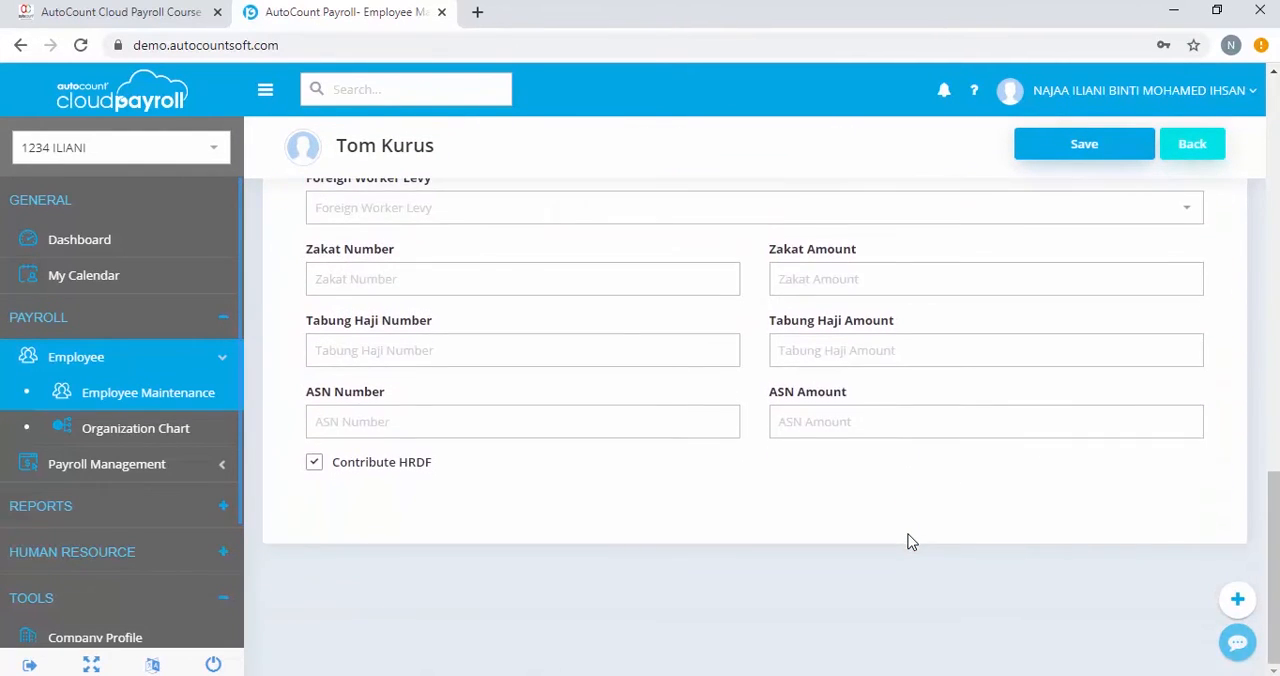
{"action": "scroll", "coordinate": [905, 520], "scroll_direction": "up", "scroll_amount": 4}
{"action": "scroll", "coordinate": [903, 501], "scroll_direction": "down", "scroll_amount": 3}
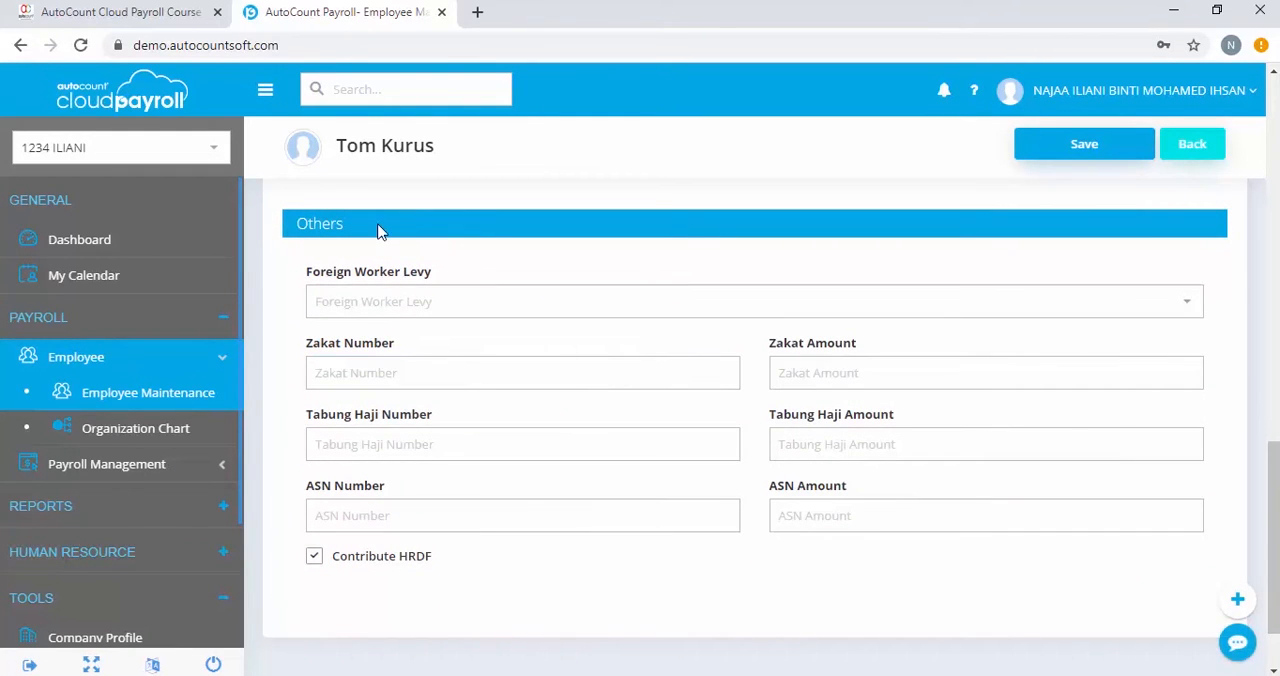
Enter the employee's Zakat number and set the Zakat amount to 35
{"action": "left_click", "coordinate": [365, 368]}
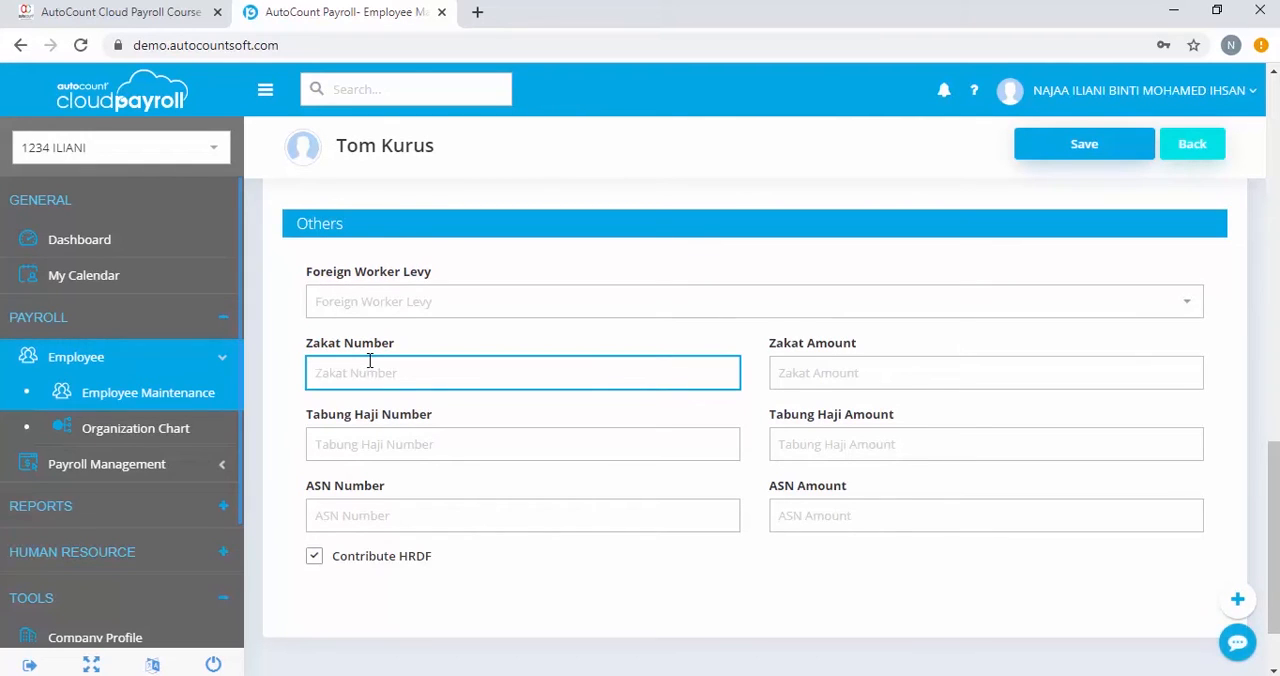
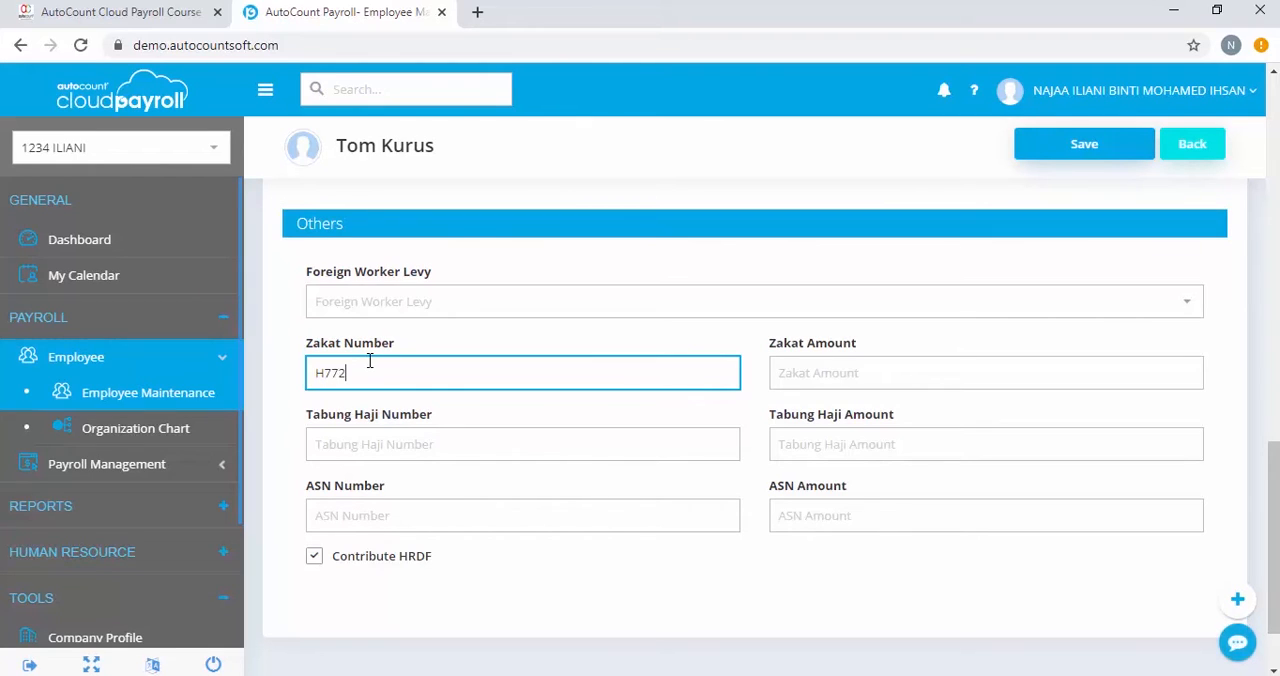
{"action": "left_click", "coordinate": [813, 372]}
{"action": "left_click", "coordinate": [813, 372]}
{"action": "type", "text": "35"}
Enter the employee's Tabung Haji number, set the Tabung Haji amount to 100 and save the employee record
{"action": "left_click", "coordinate": [491, 457]}
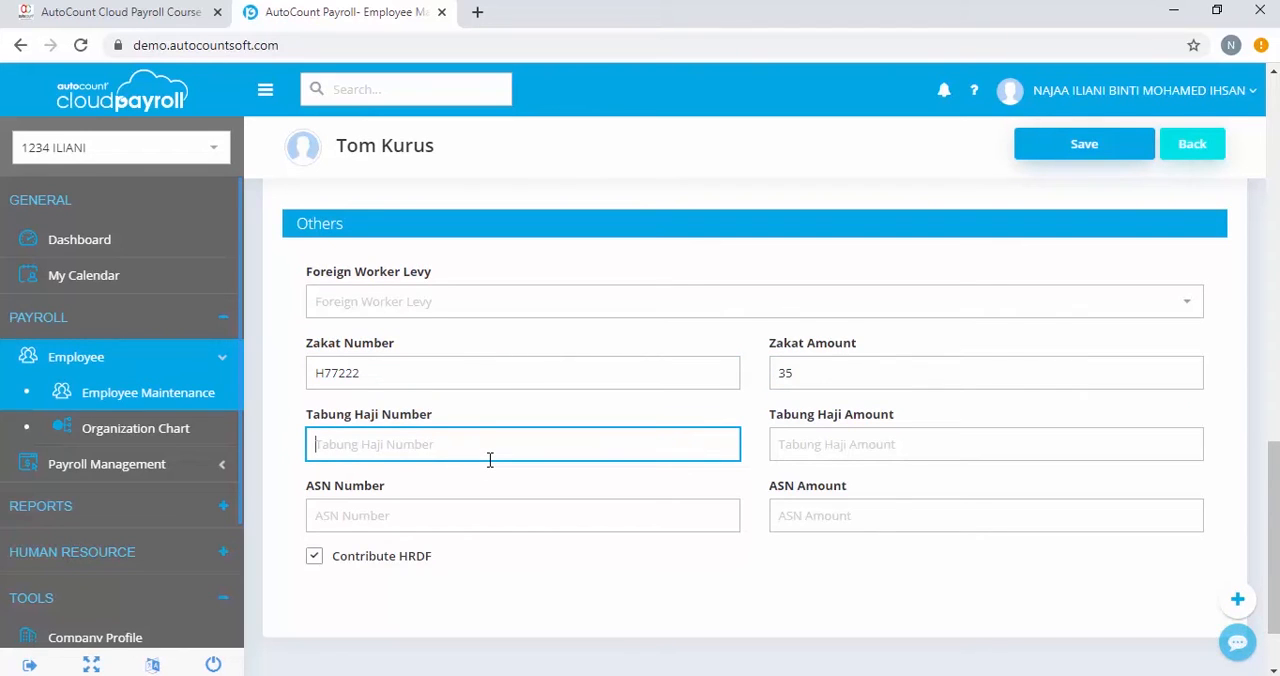
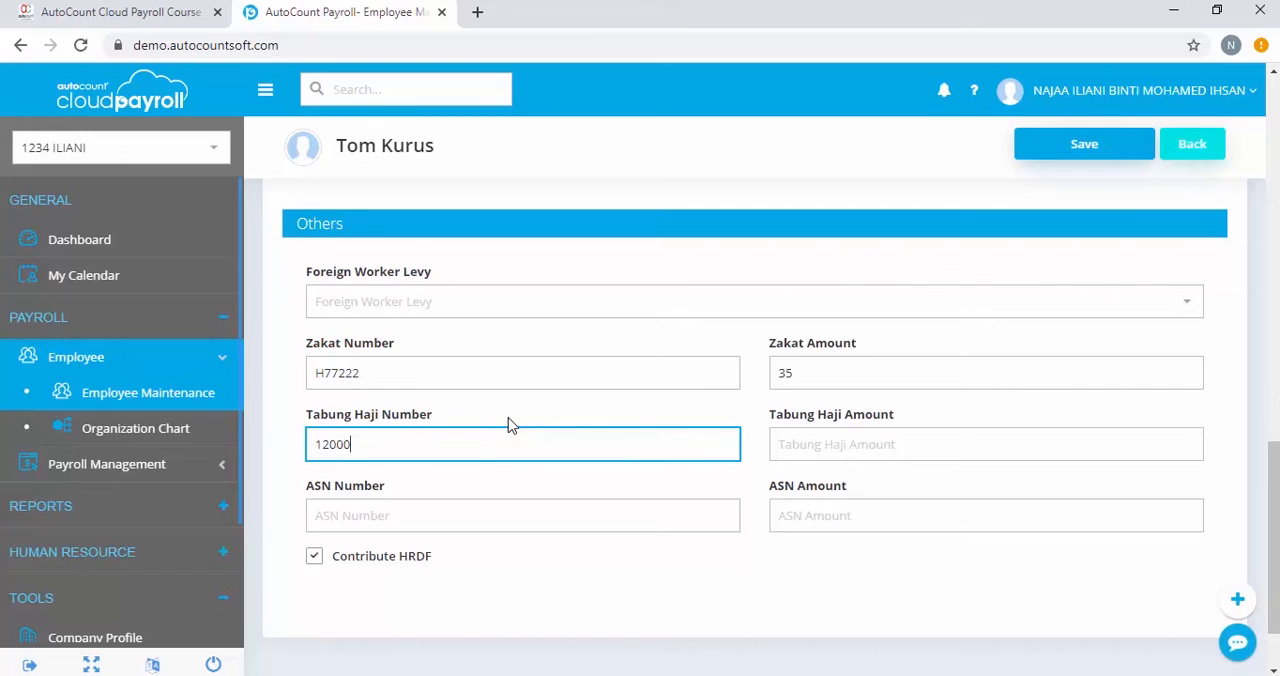
{"action": "left_click", "coordinate": [845, 442]}
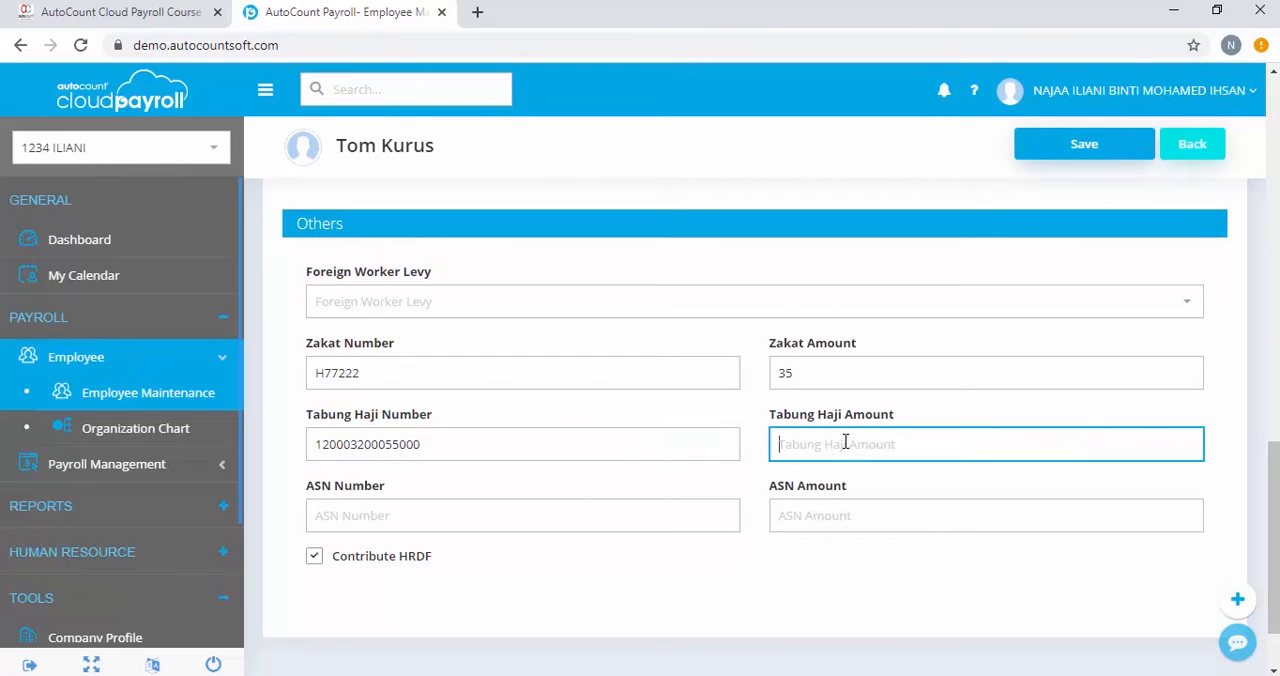
{"action": "type", "text": "100"}
{"action": "left_click", "coordinate": [1048, 160]}
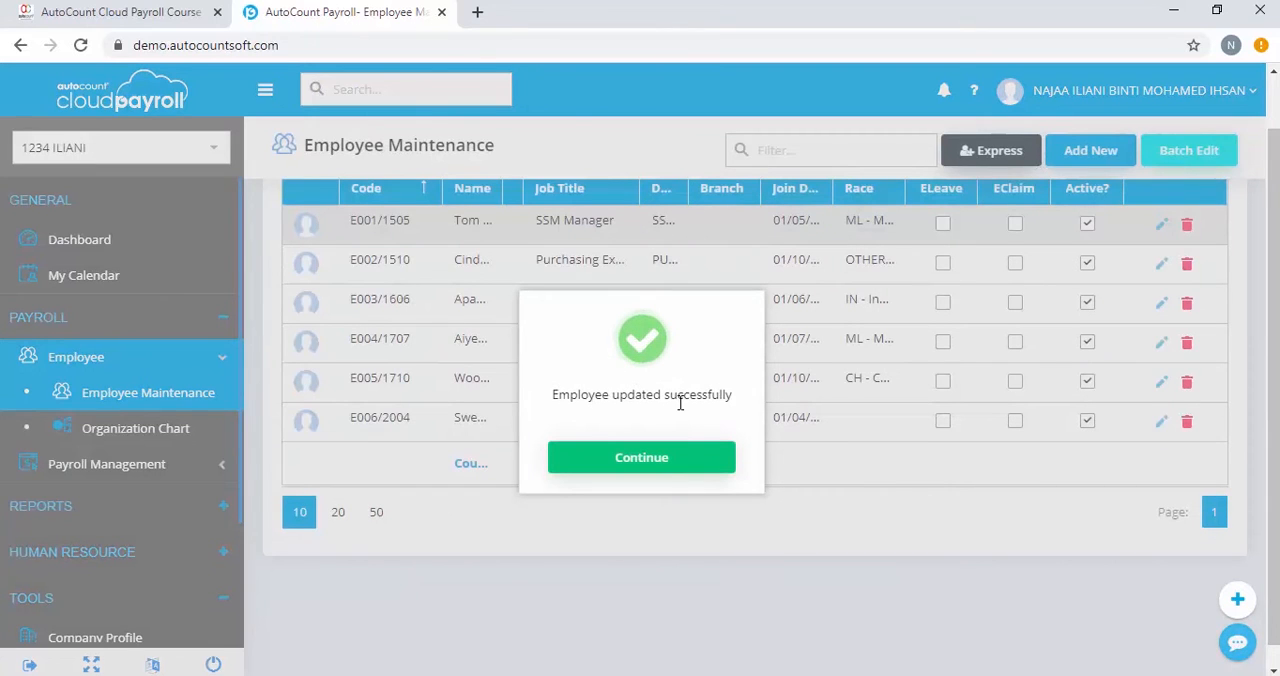
{"action": "left_click", "coordinate": [637, 468]}
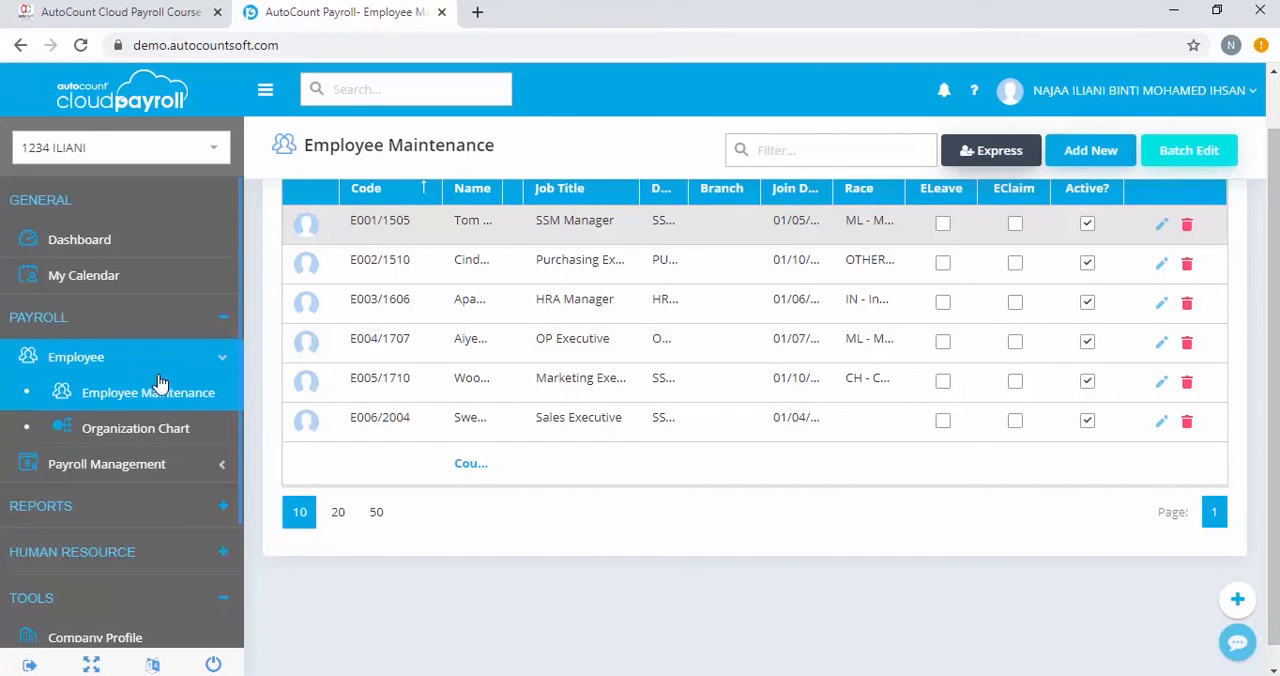
Open the employee detail view of the second Month End / Second Half payroll process for April 2020
{"action": "left_click", "coordinate": [152, 465]}
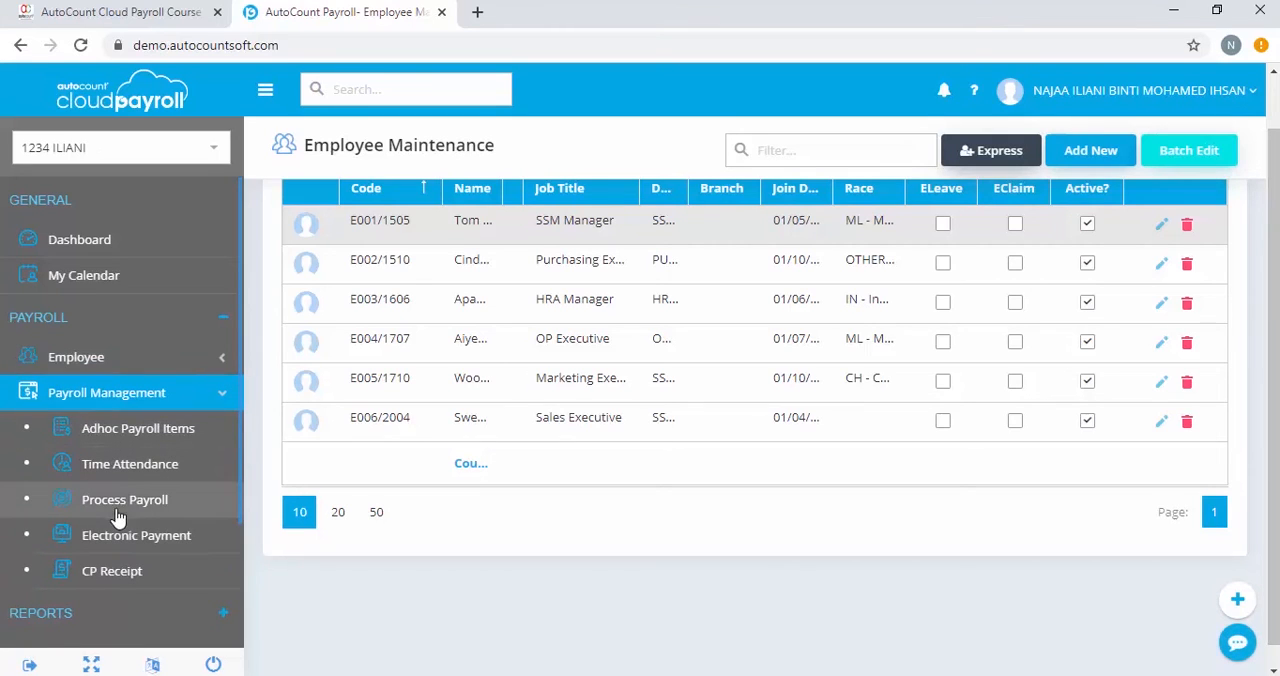
{"action": "left_click", "coordinate": [146, 502]}
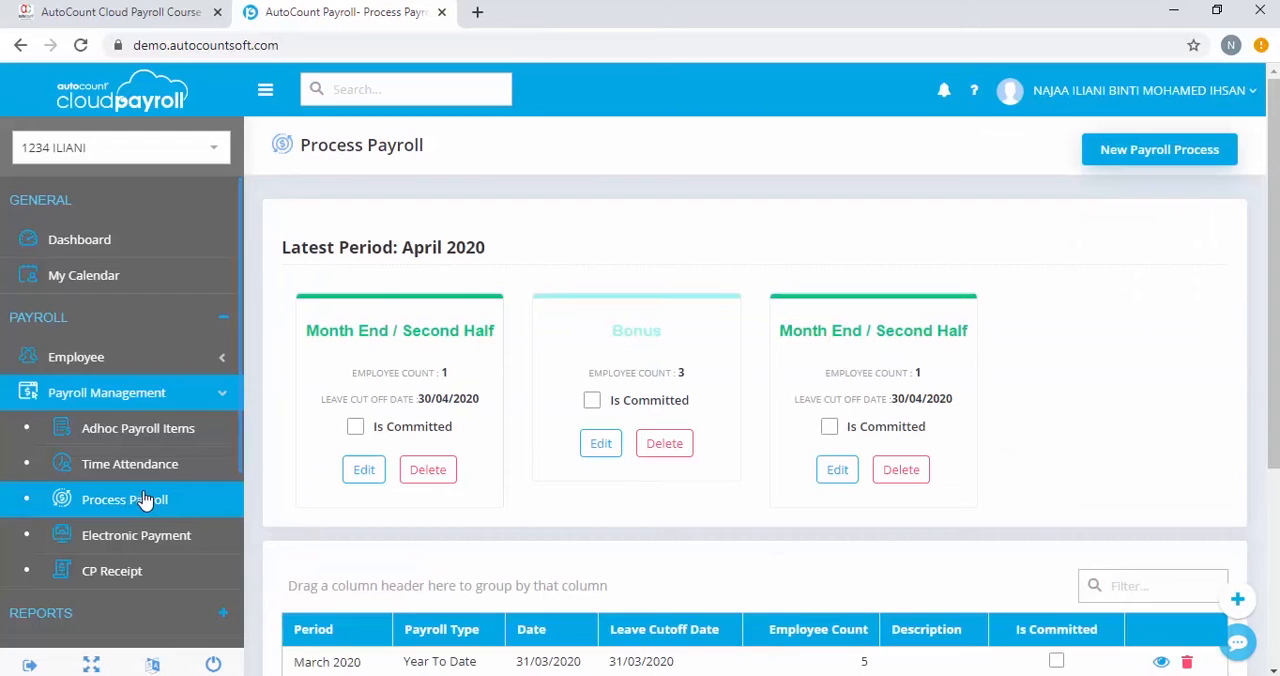
{"action": "left_click", "coordinate": [838, 465]}
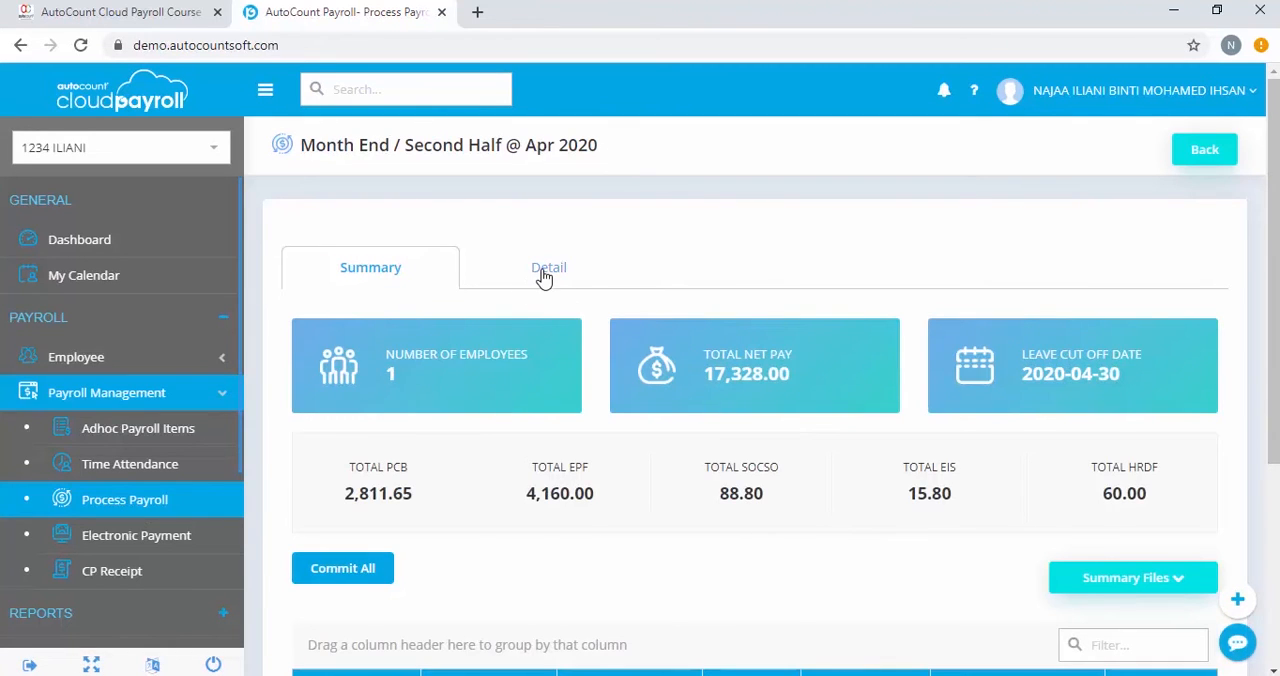
{"action": "left_click", "coordinate": [545, 270]}
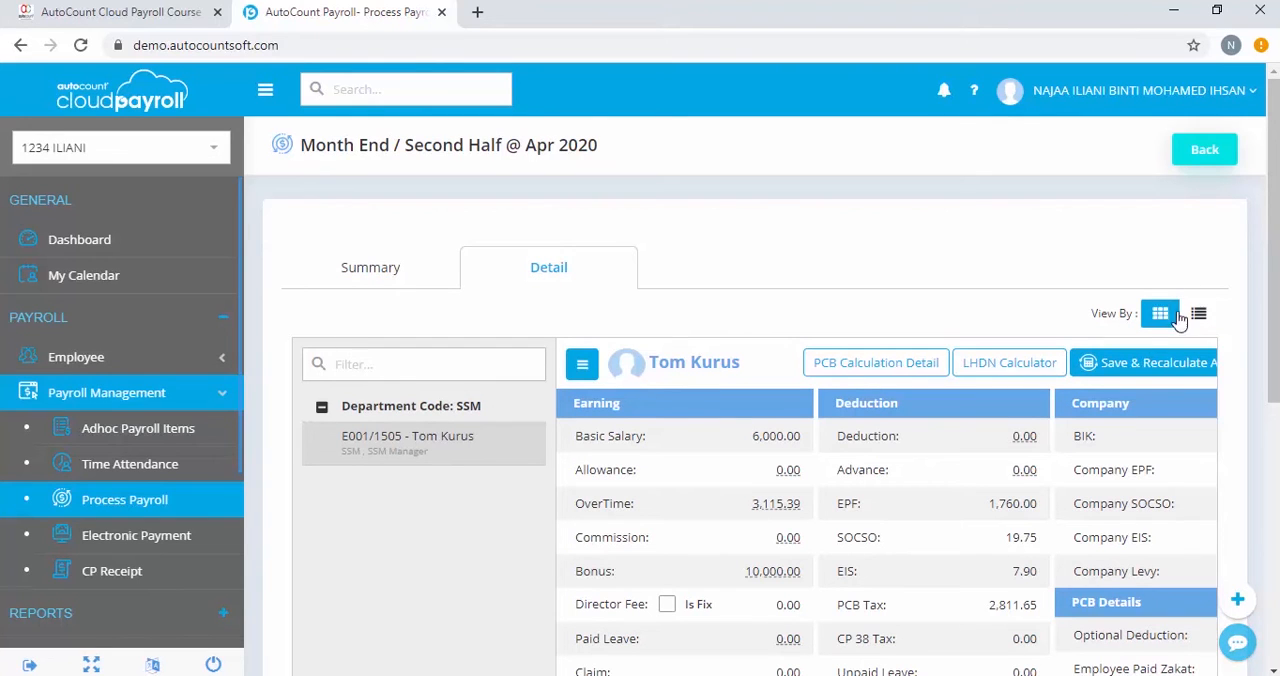
Reset the SSM Manager's payroll in this process and confirm the reset
{"action": "scroll", "coordinate": [826, 612], "scroll_direction": "down", "scroll_amount": 4}
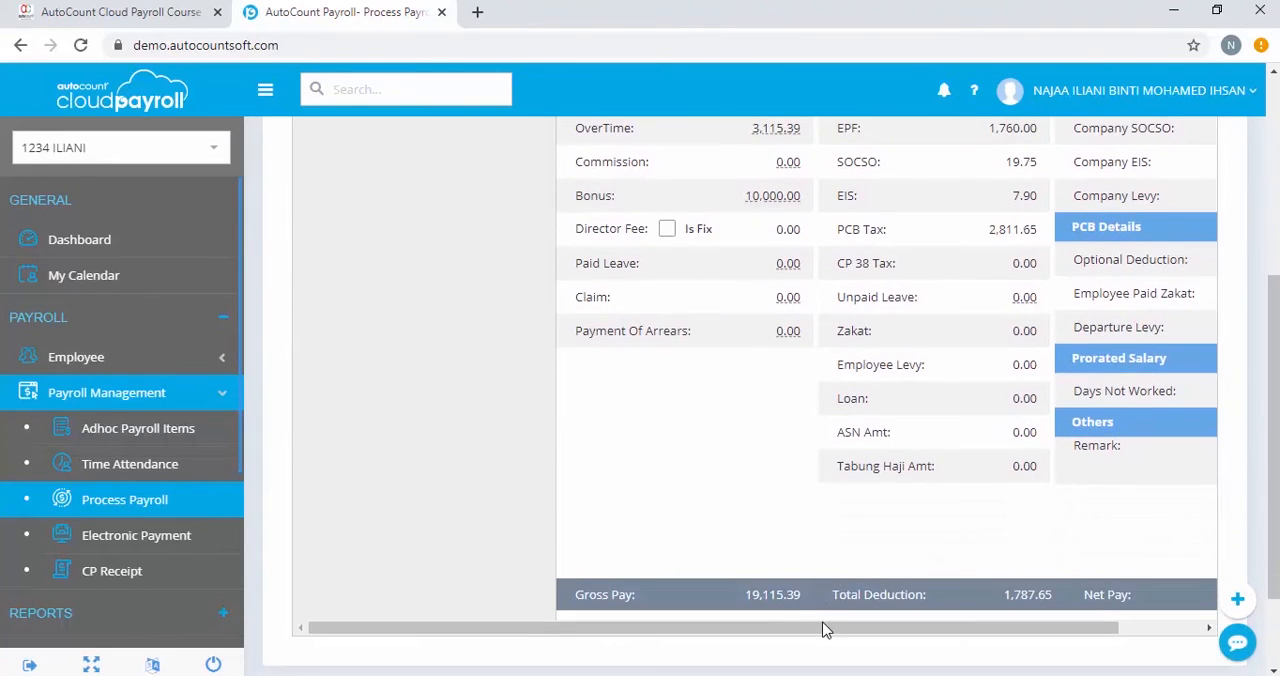
{"action": "left_click_drag", "start_coordinate": [826, 628], "coordinate": [1055, 593]}
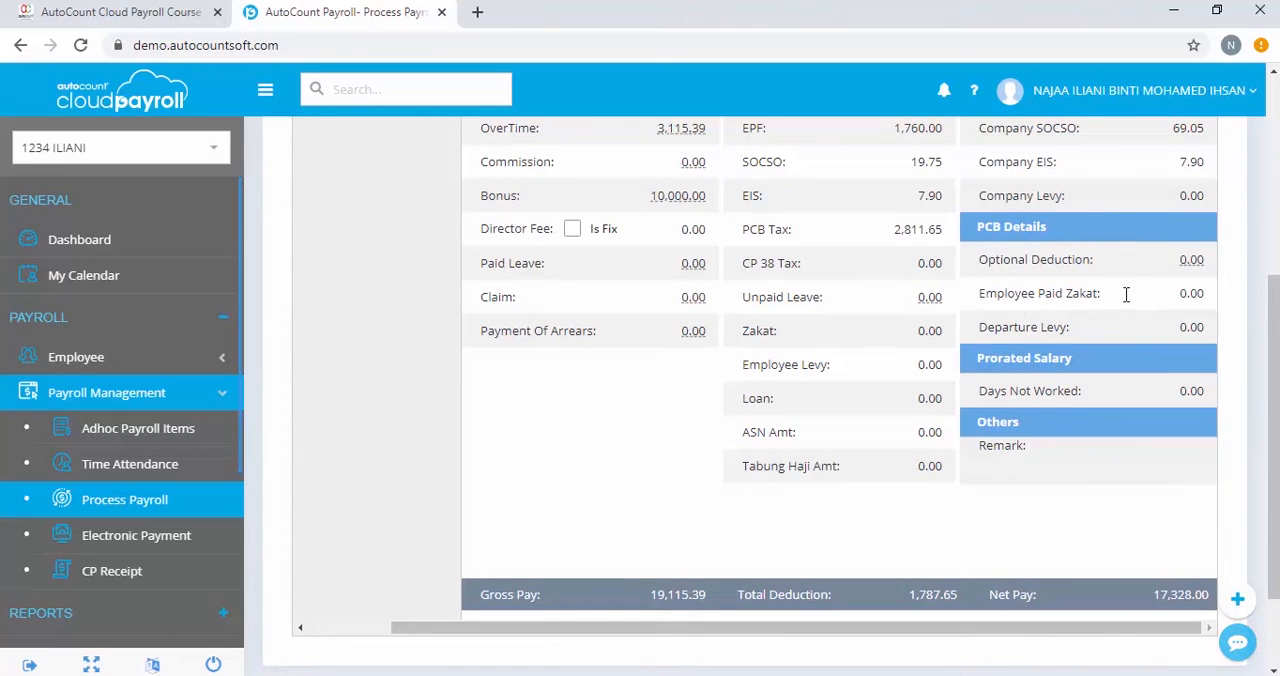
{"action": "scroll", "coordinate": [1115, 266], "scroll_direction": "up", "scroll_amount": 3}
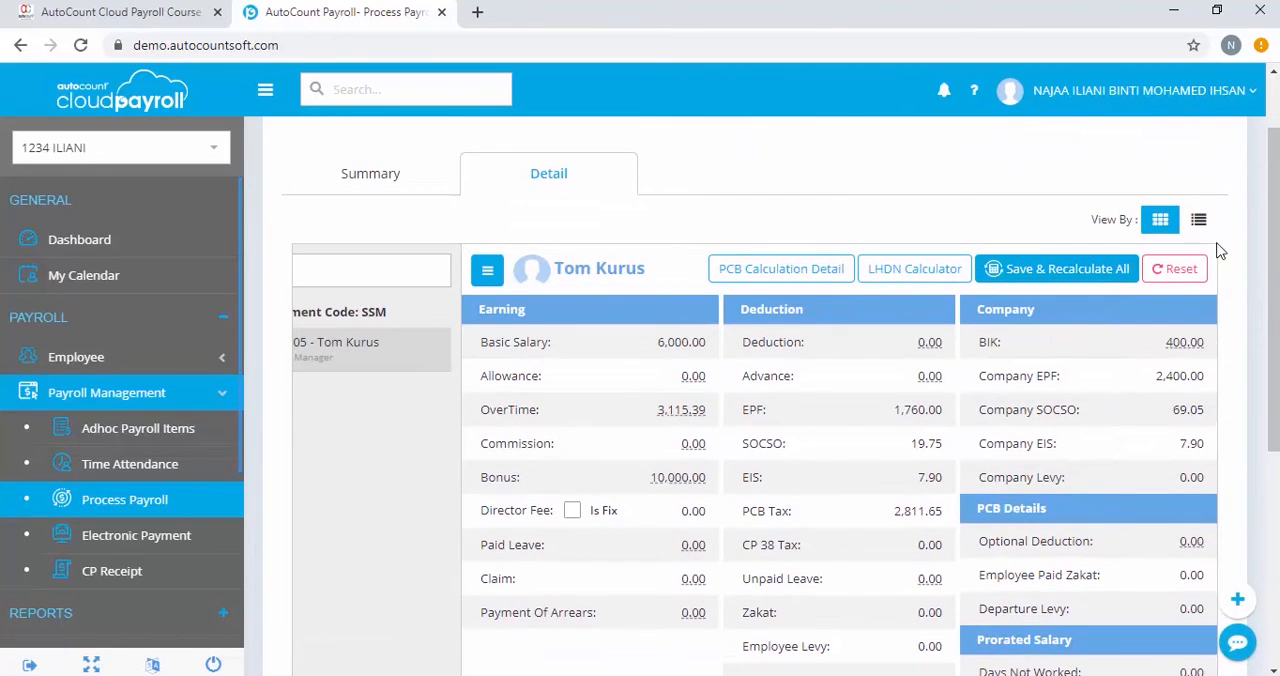
{"action": "left_click", "coordinate": [1177, 270]}
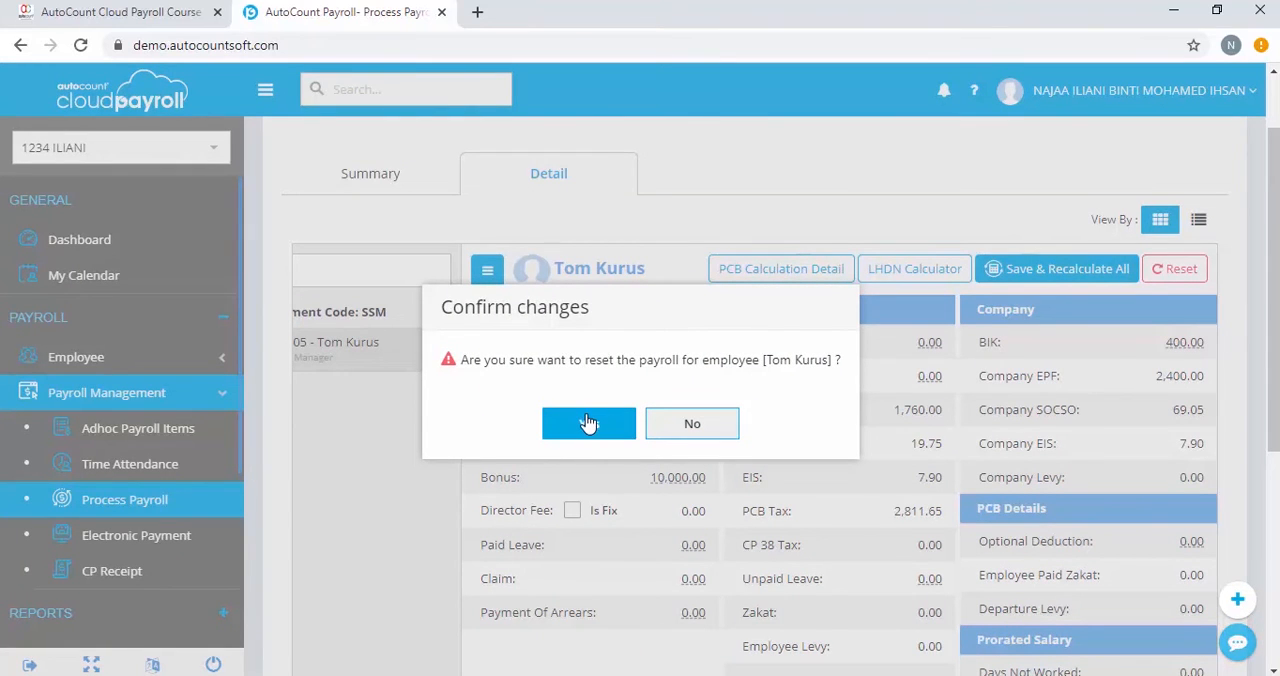
{"action": "left_click", "coordinate": [588, 424]}
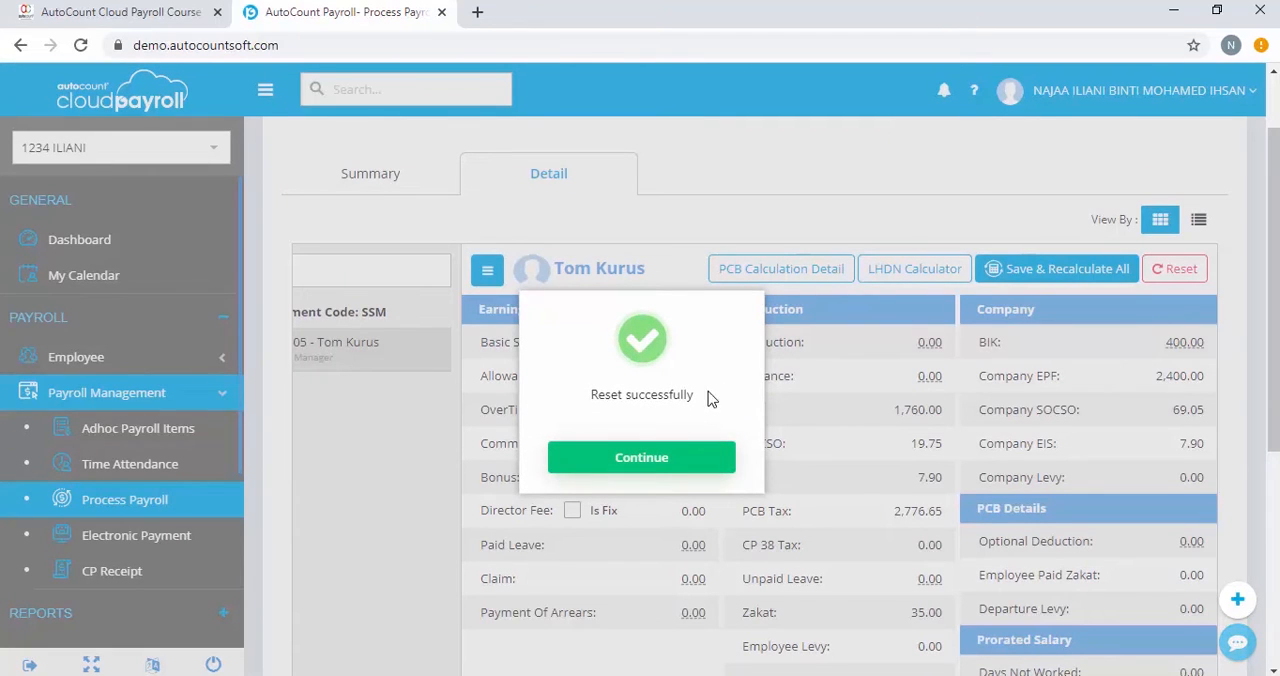
{"action": "left_click", "coordinate": [651, 460]}
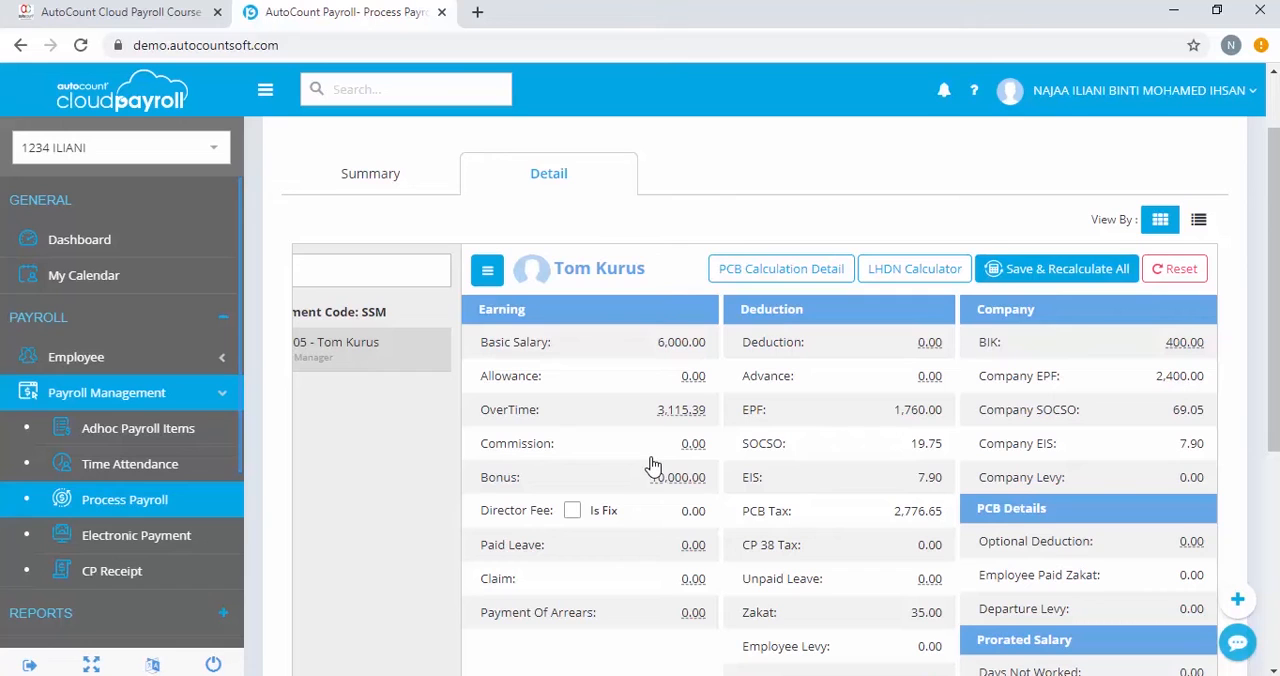
Examine the Zakat, Tabung Haji and PCB tax amounts among the employee's payroll deductions
{"action": "scroll", "coordinate": [1072, 540], "scroll_direction": "down", "scroll_amount": 2}
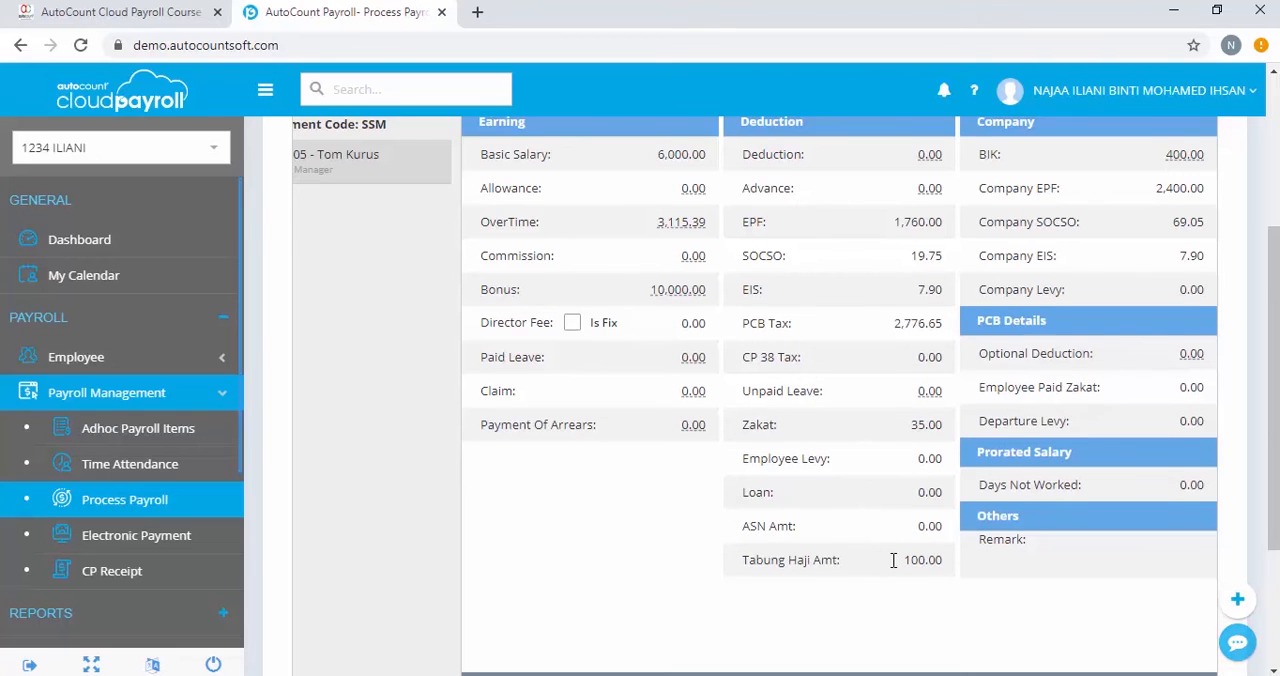
{"action": "scroll", "coordinate": [889, 557], "scroll_direction": "up", "scroll_amount": 1}
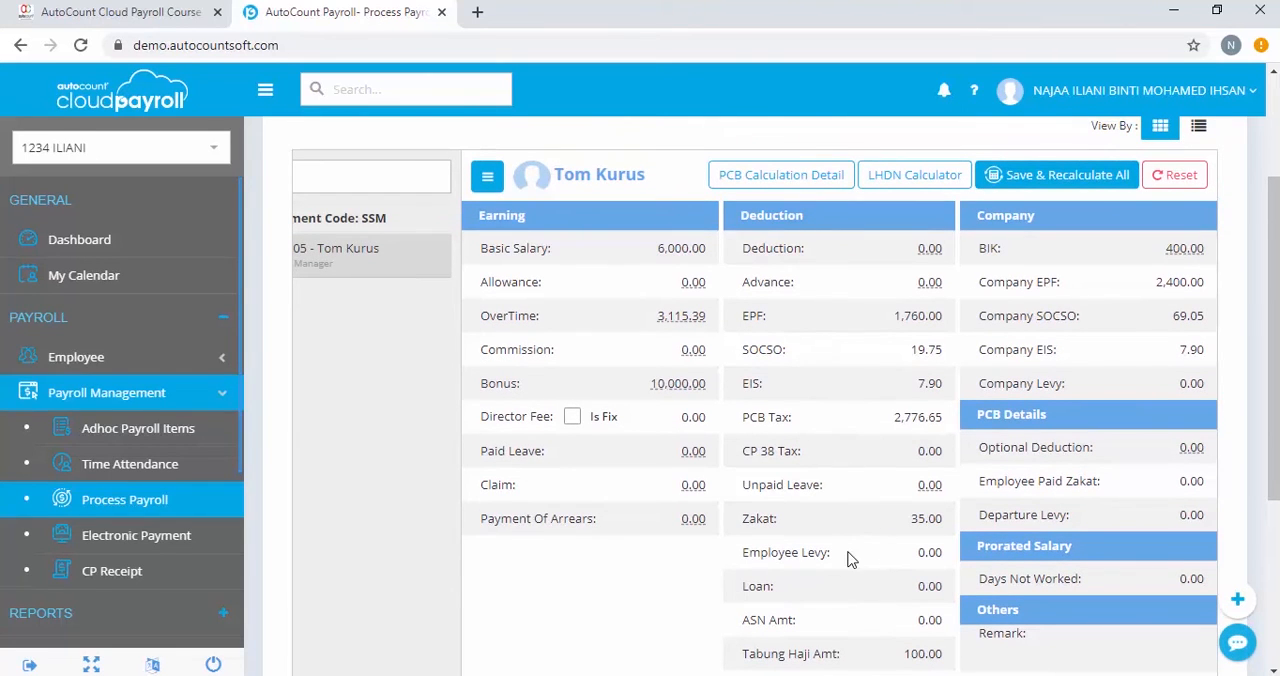
{"action": "scroll", "coordinate": [847, 561], "scroll_direction": "down", "scroll_amount": 1}
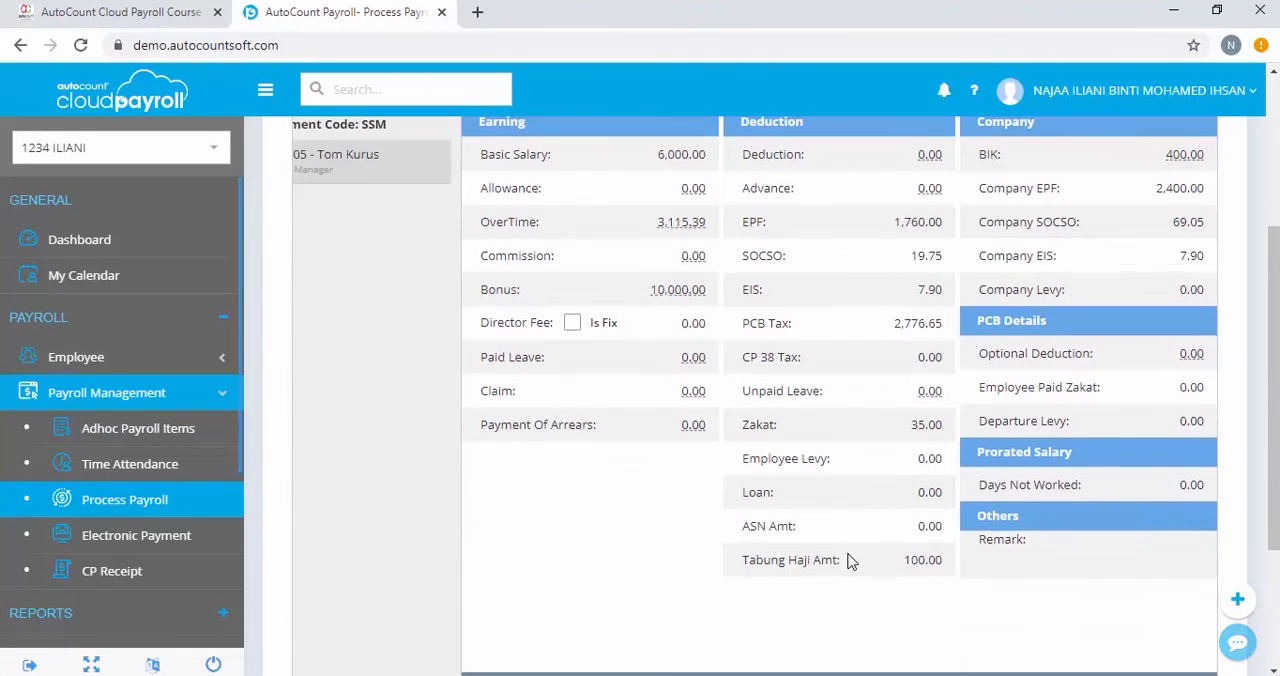
{"action": "scroll", "coordinate": [847, 561], "scroll_direction": "up", "scroll_amount": 3}
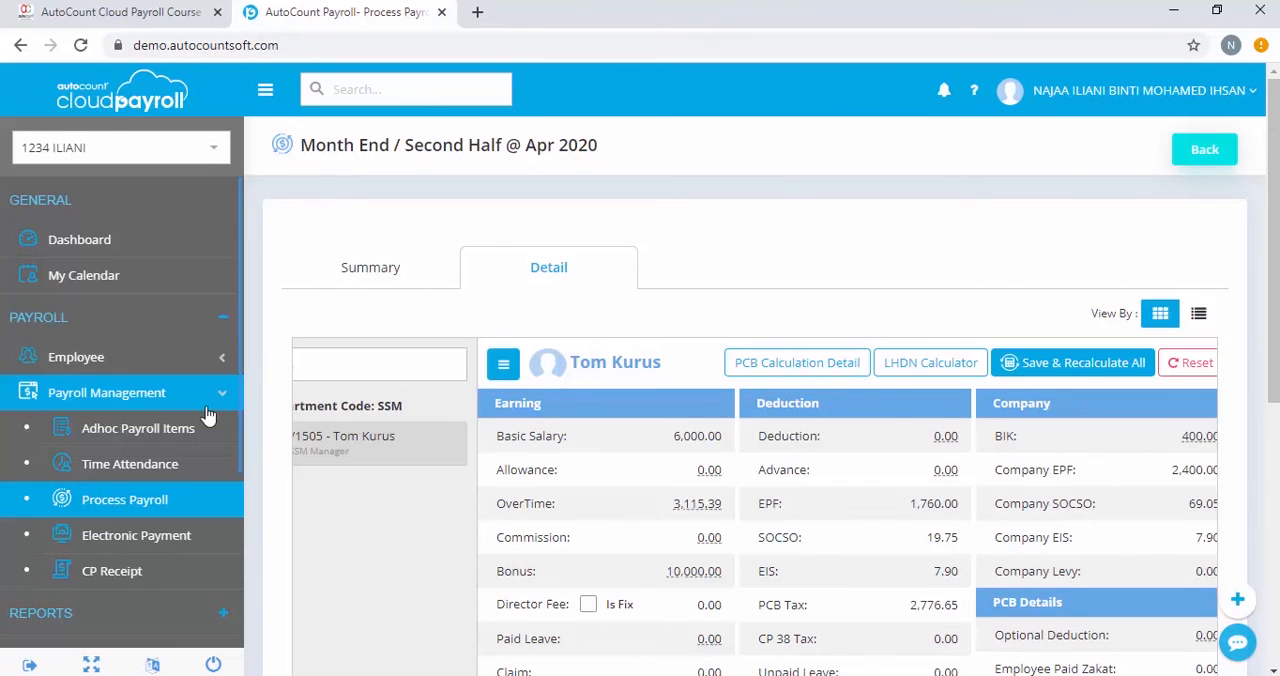
Reopen the second Month End / Second Half payroll process for April 2020 and show its employee detail view
{"action": "left_click", "coordinate": [128, 508]}
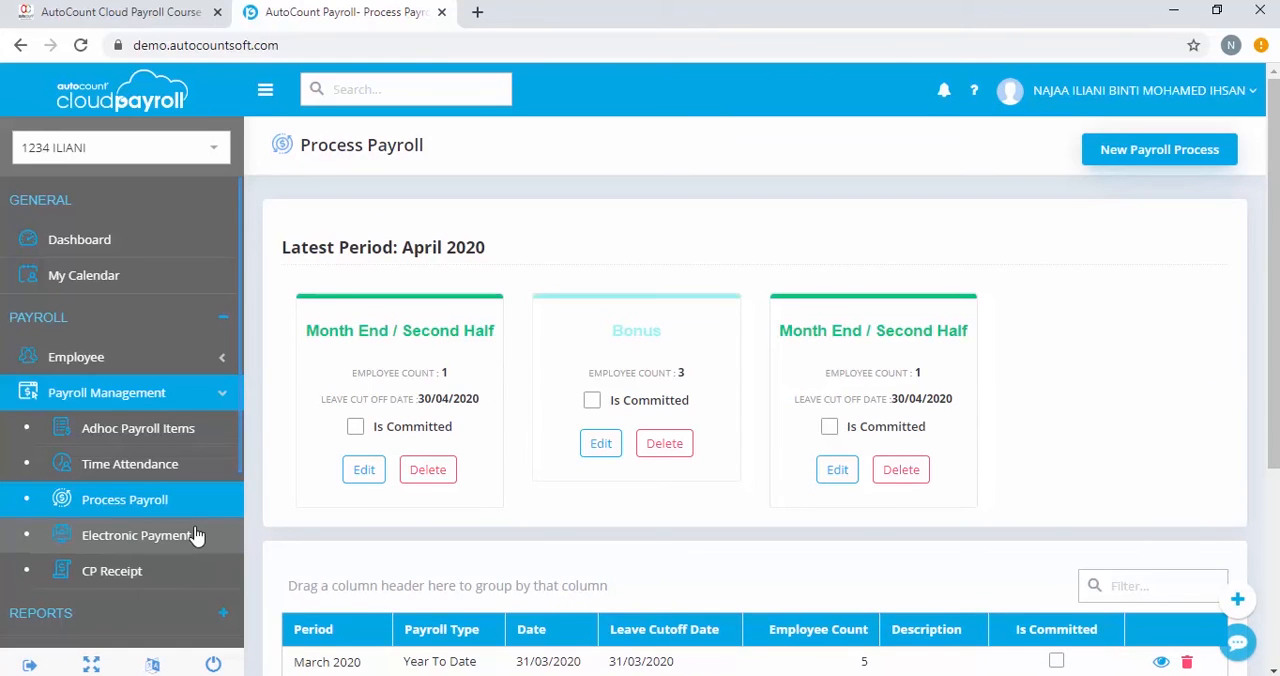
{"action": "left_click", "coordinate": [837, 465]}
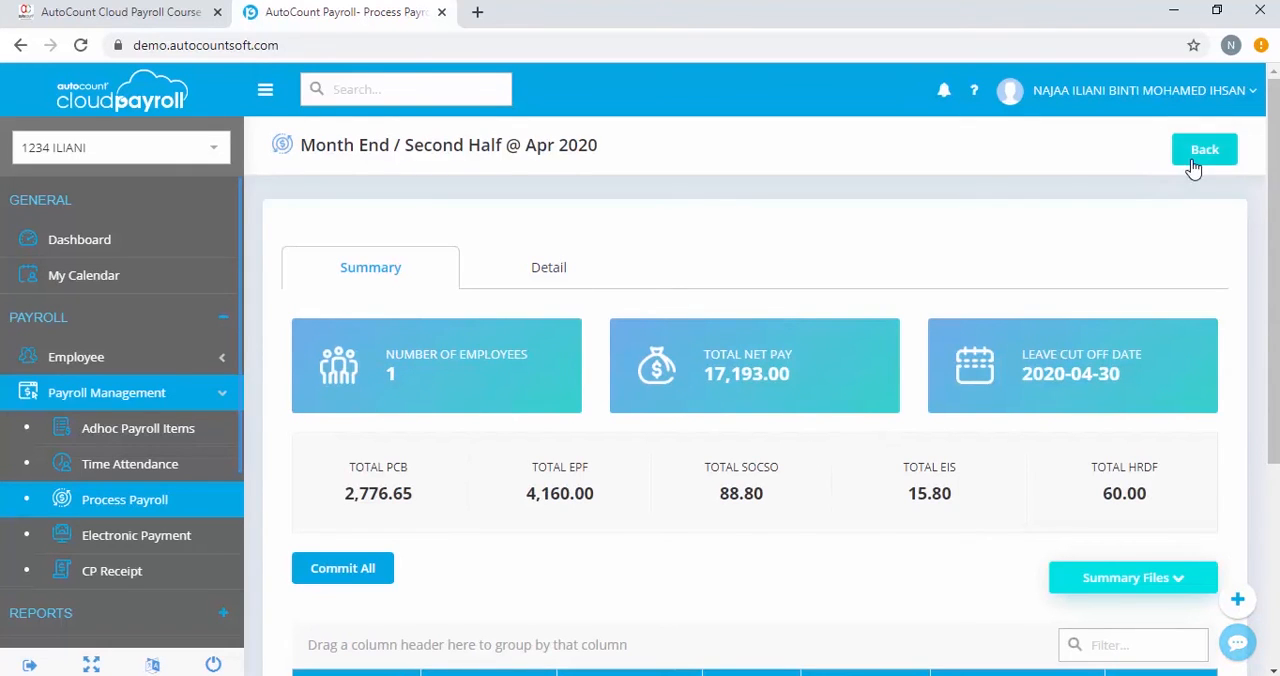
{"action": "left_click", "coordinate": [540, 268]}
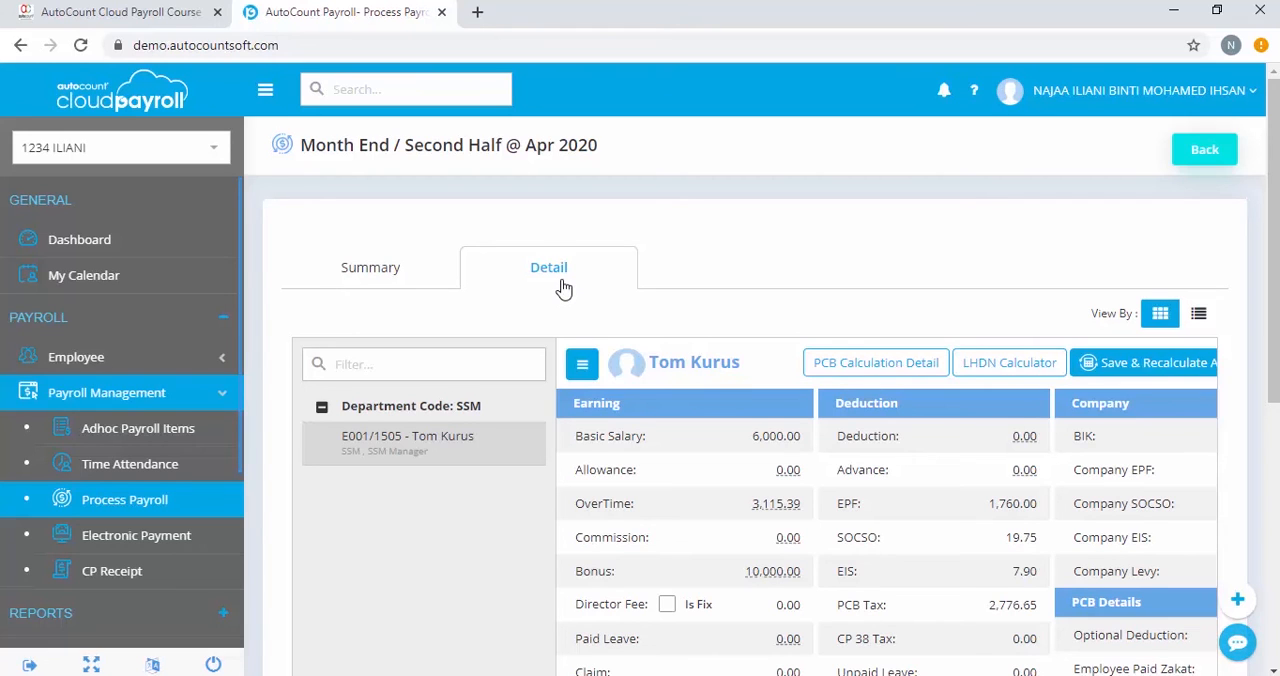
Set the Employee Paid Zakat amount to 100 in the PCB details of the SSM Manager's payroll
{"action": "scroll", "coordinate": [1135, 470], "scroll_direction": "down", "scroll_amount": 2}
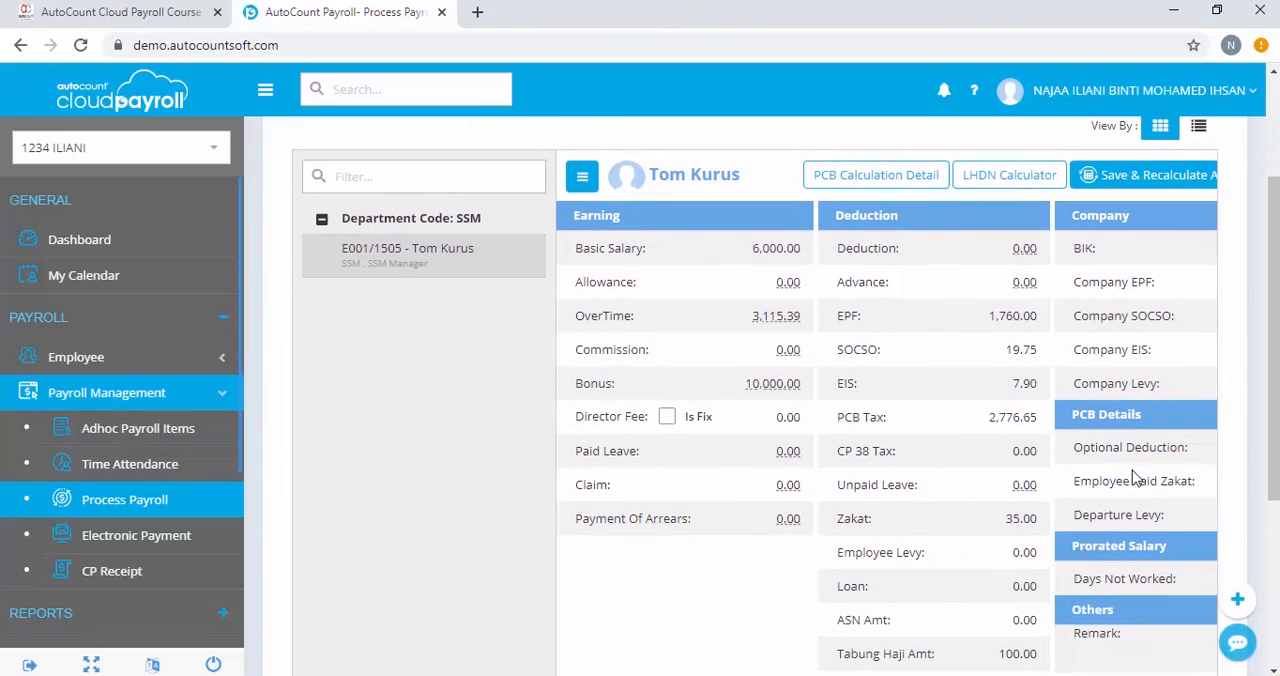
{"action": "scroll", "coordinate": [900, 570], "scroll_direction": "down", "scroll_amount": 3}
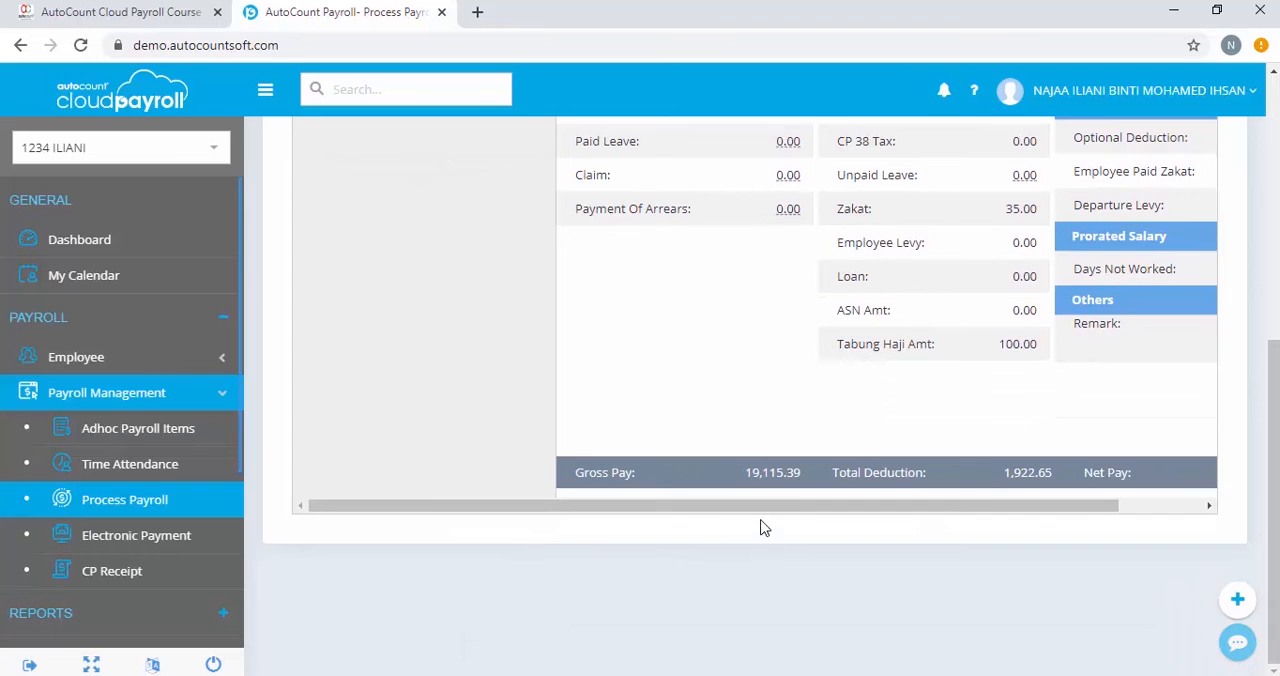
{"action": "left_click_drag", "start_coordinate": [931, 503], "coordinate": [1063, 473]}
{"action": "scroll", "coordinate": [1094, 320], "scroll_direction": "up", "scroll_amount": 1}
{"action": "left_click", "coordinate": [1181, 268]}
{"action": "type", "text": "100"}
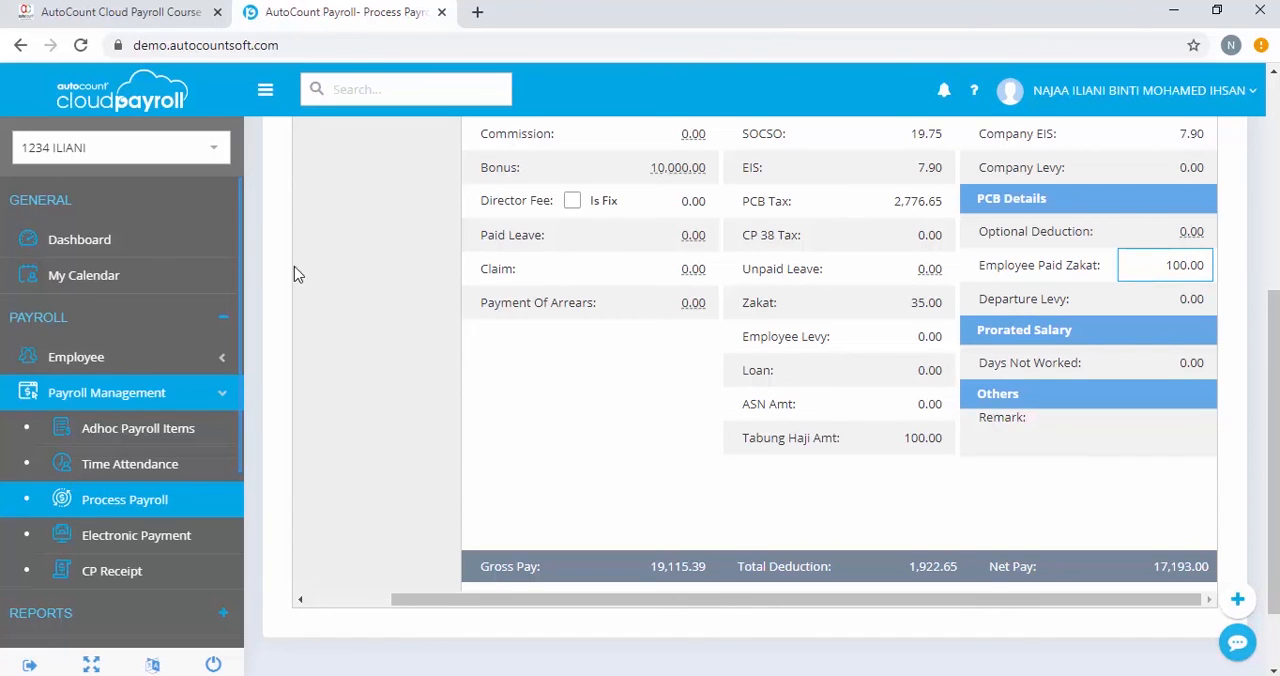
Save and recalculate the payroll for all affected employees, then review the PCB tax and Zakat amounts
{"action": "scroll", "coordinate": [891, 462], "scroll_direction": "up", "scroll_amount": 4}
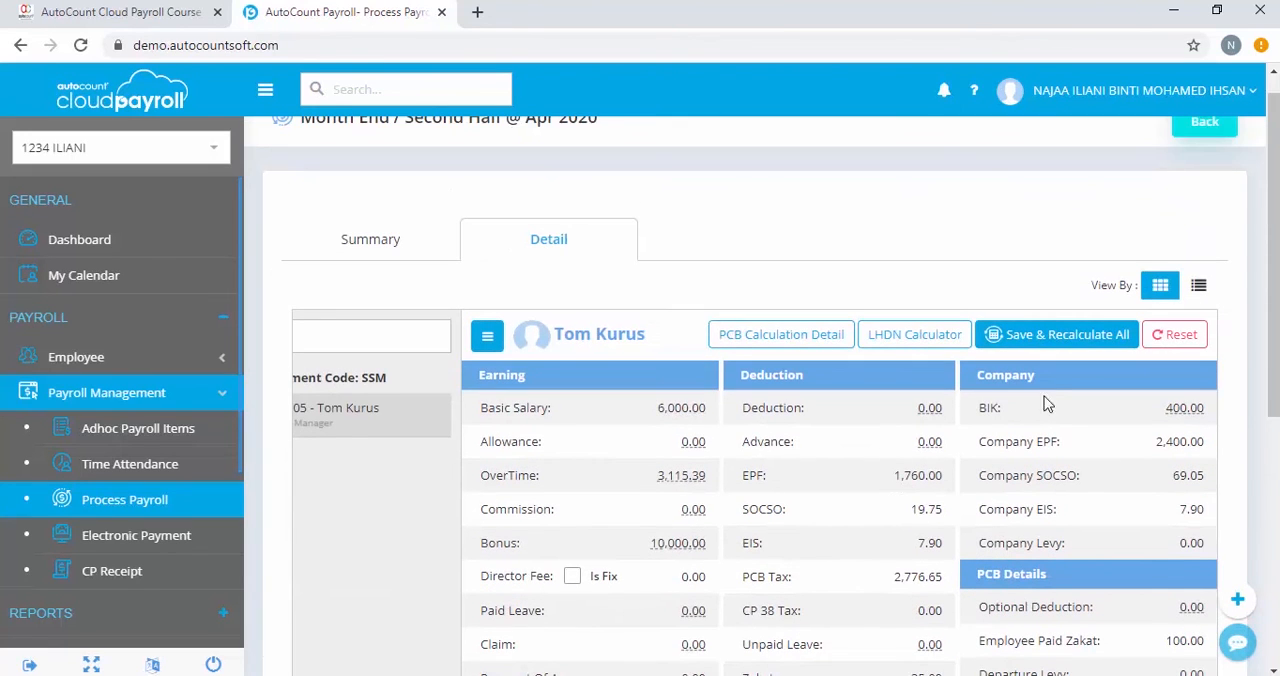
{"action": "left_click", "coordinate": [1052, 342]}
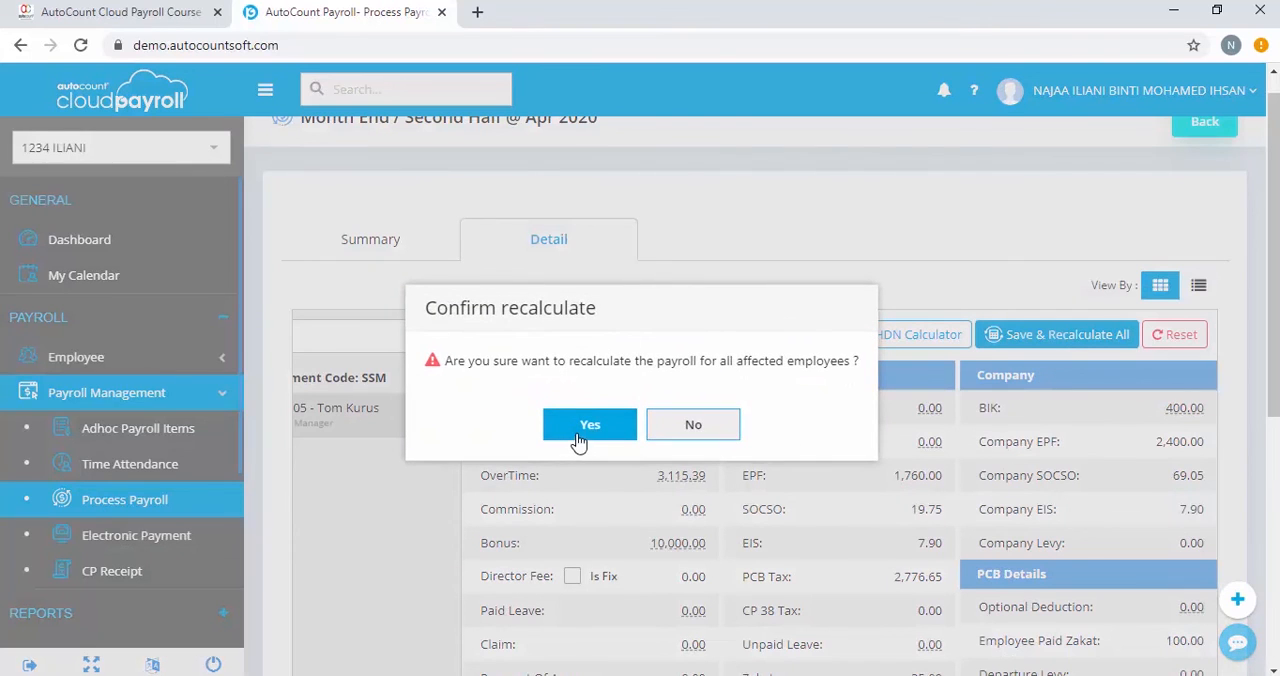
{"action": "left_click", "coordinate": [591, 426]}
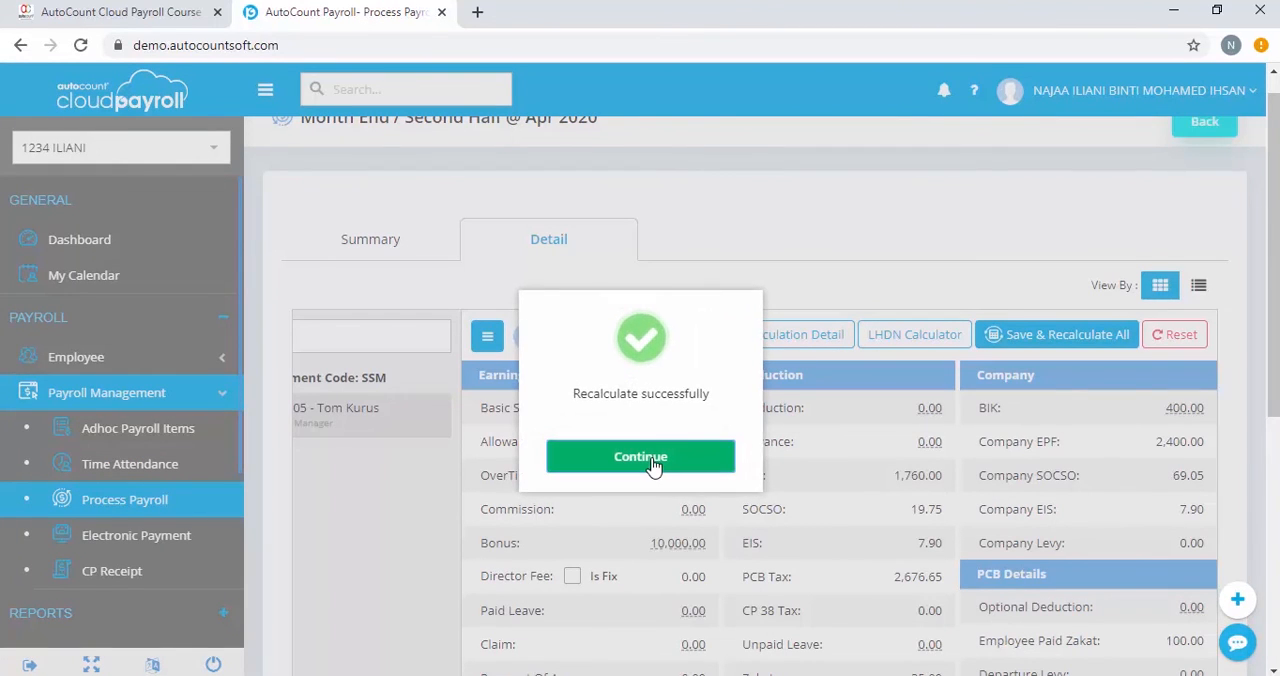
{"action": "left_click", "coordinate": [652, 460]}
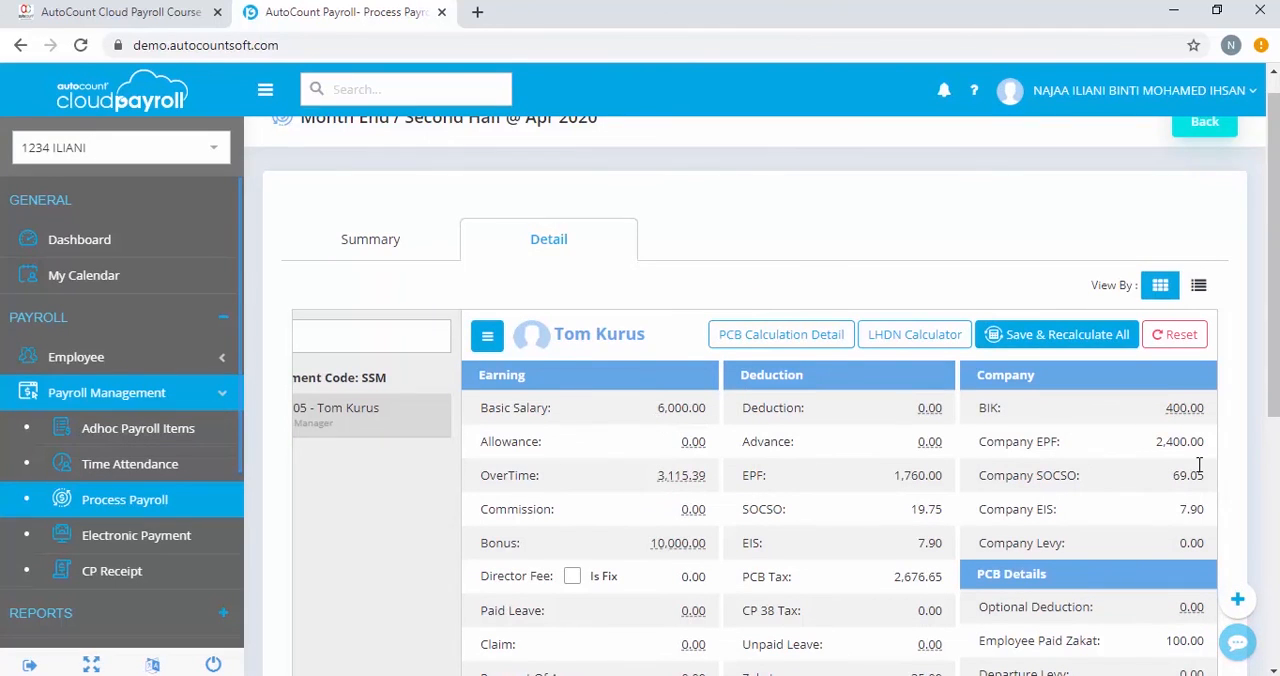
{"action": "scroll", "coordinate": [1200, 465], "scroll_direction": "down", "scroll_amount": 1}
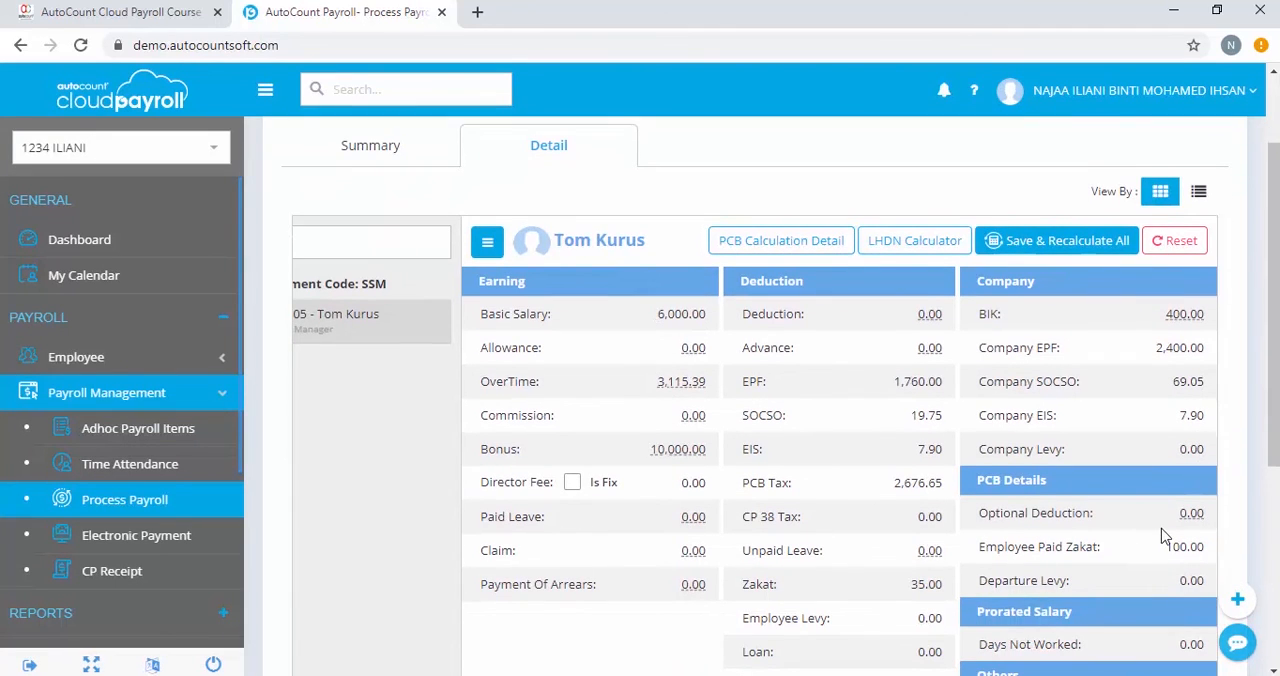
{"action": "scroll", "coordinate": [1163, 538], "scroll_direction": "down", "scroll_amount": 1}
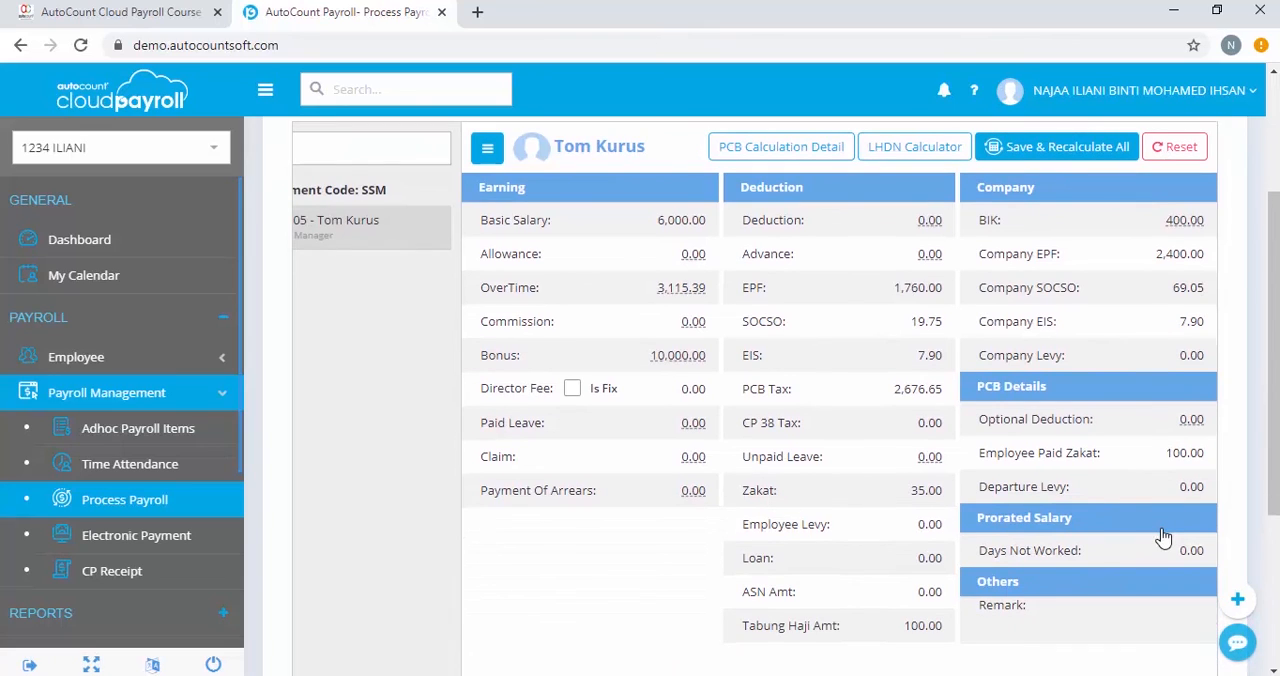